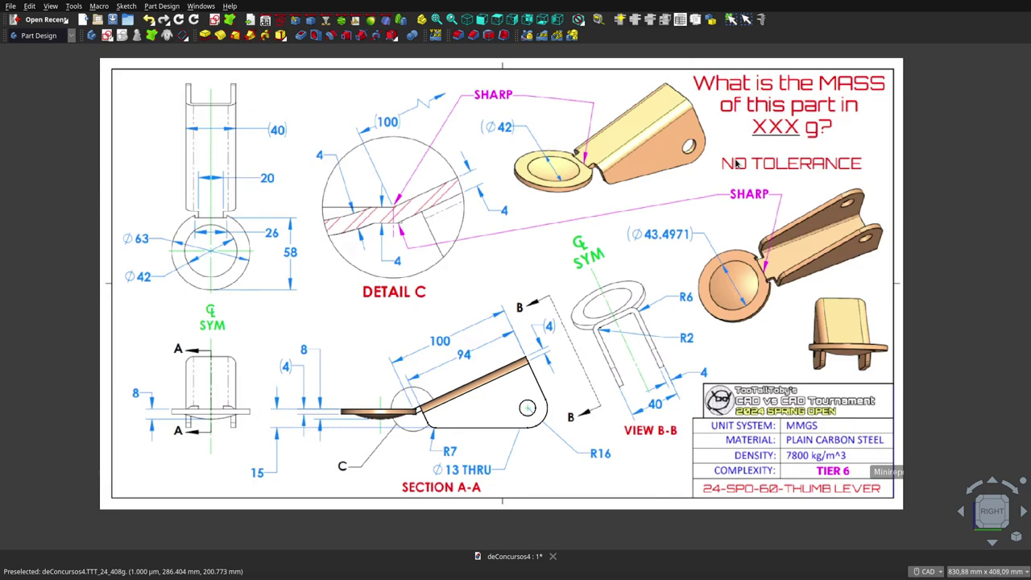
Show the Combo View panel (Ctrl+0) with the model tree and properties beside the drawing.
key("ctrl+0")
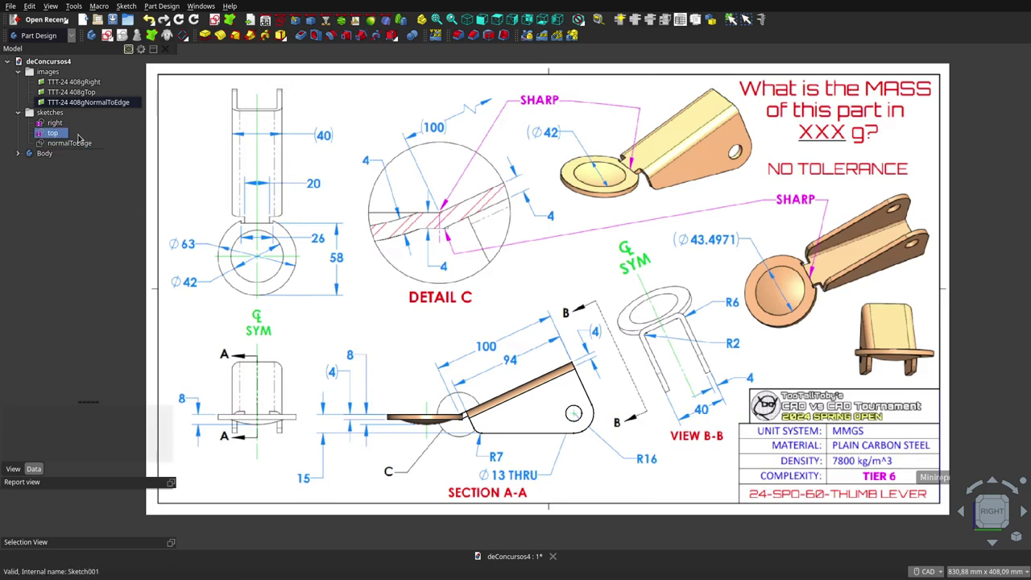
Look at the model from the right side and hide the Body solid.
left_click(496, 19)
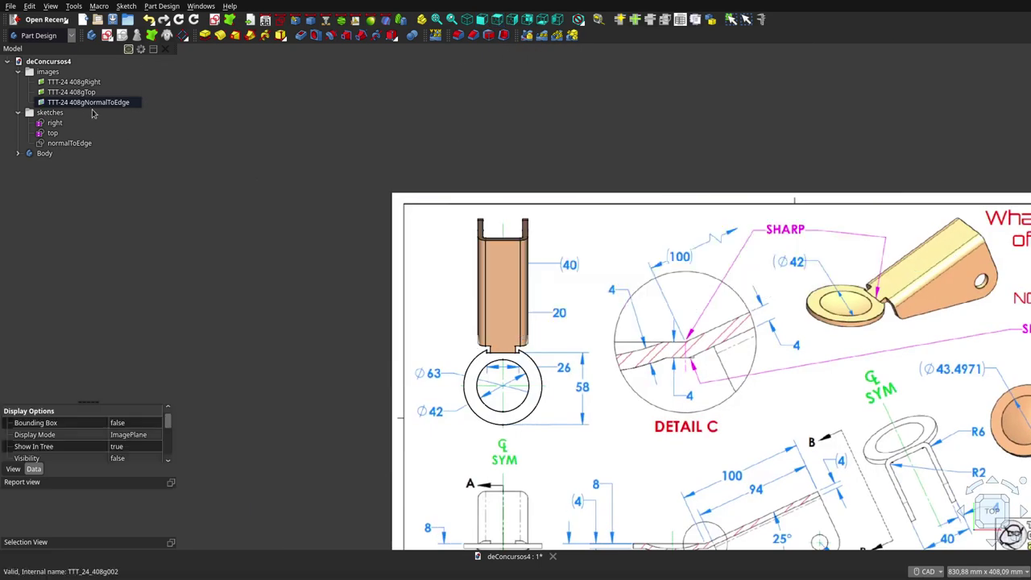
scroll(510, 299, "down", 2)
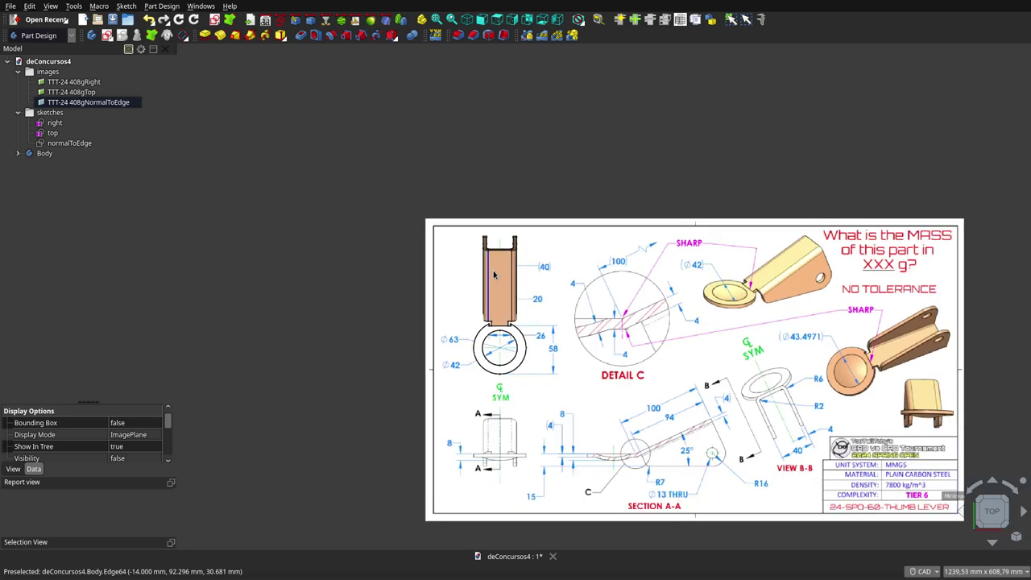
scroll(422, 214, "up", 2)
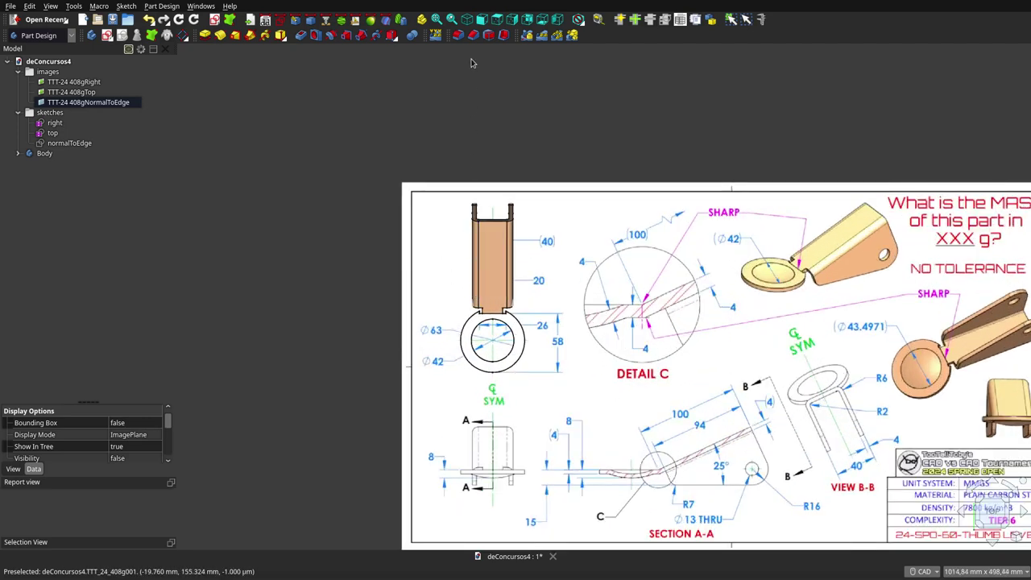
left_click(514, 21)
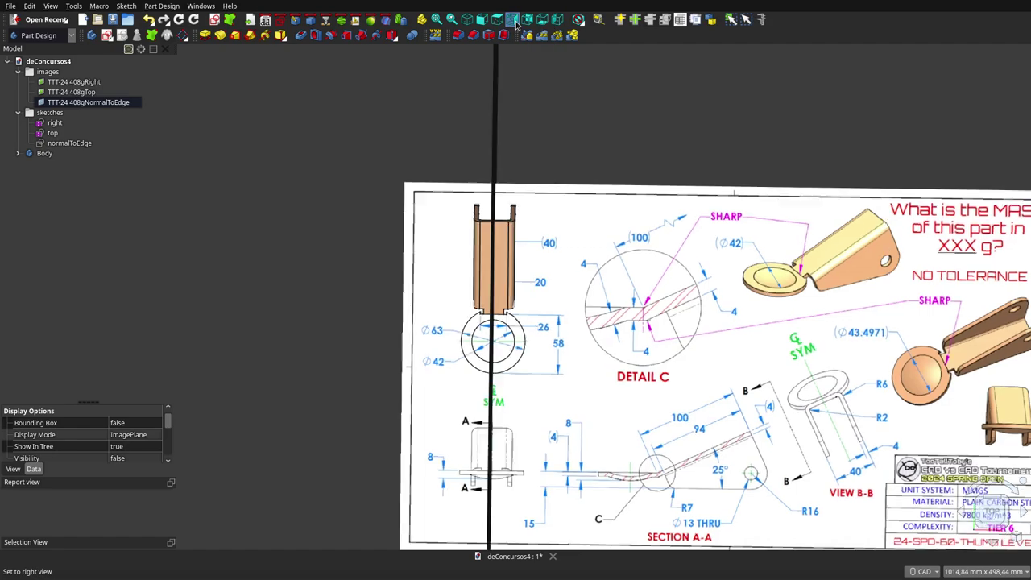
scroll(535, 429, "up", 5)
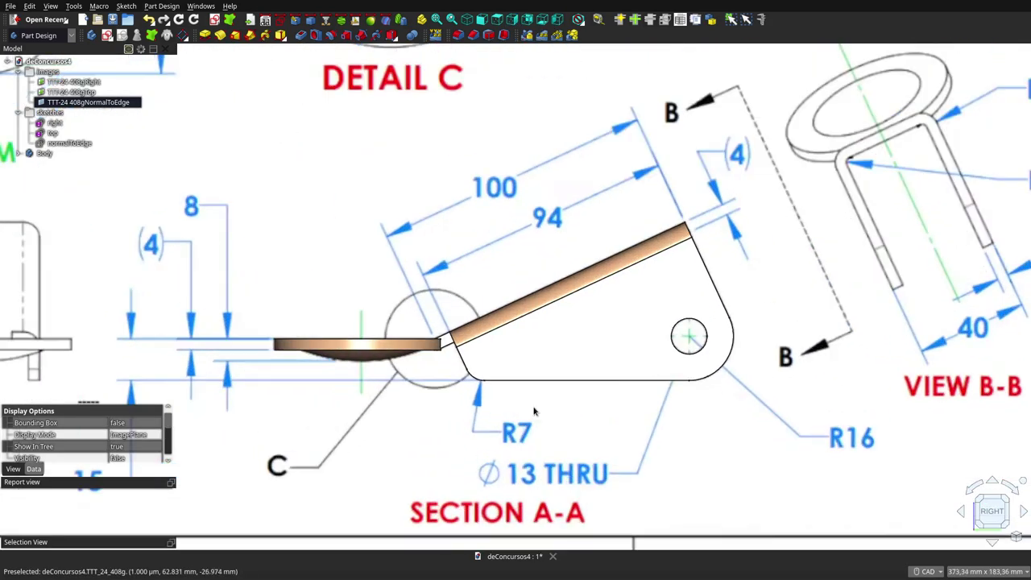
scroll(515, 331, "down", 2)
scroll(266, 273, "down", 2)
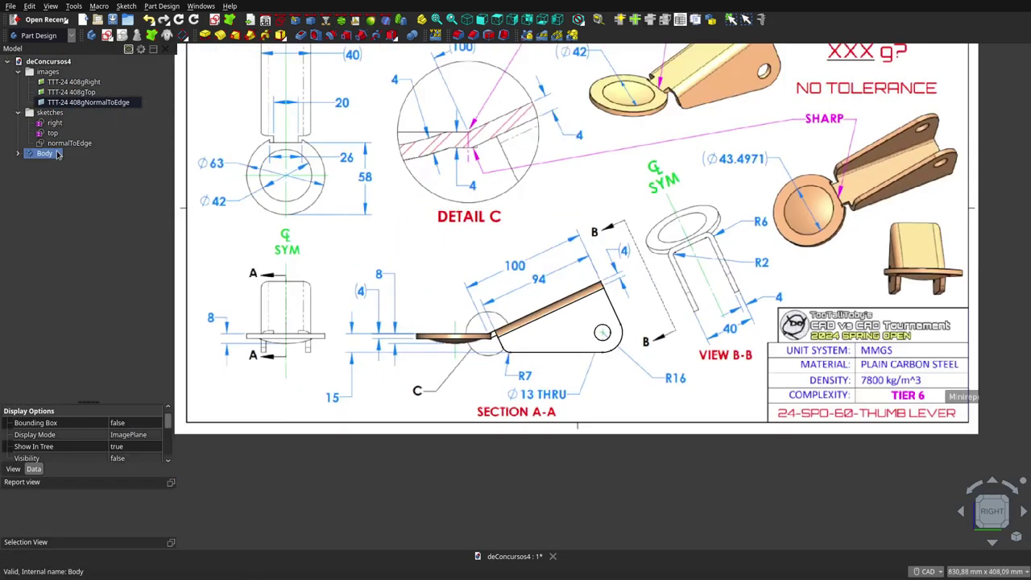
left_click(54, 123)
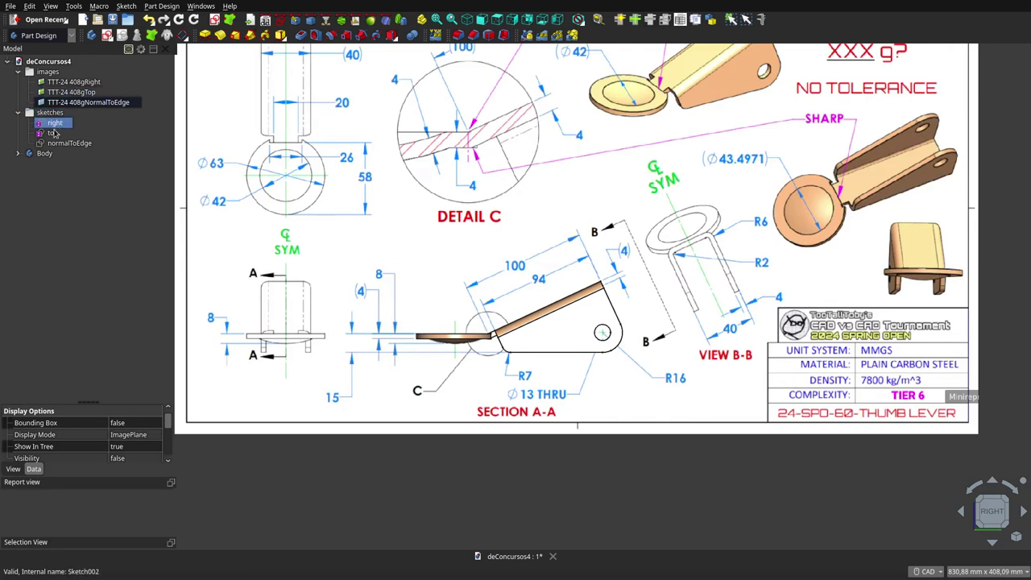
left_click(44, 153)
key("space")
key("space")
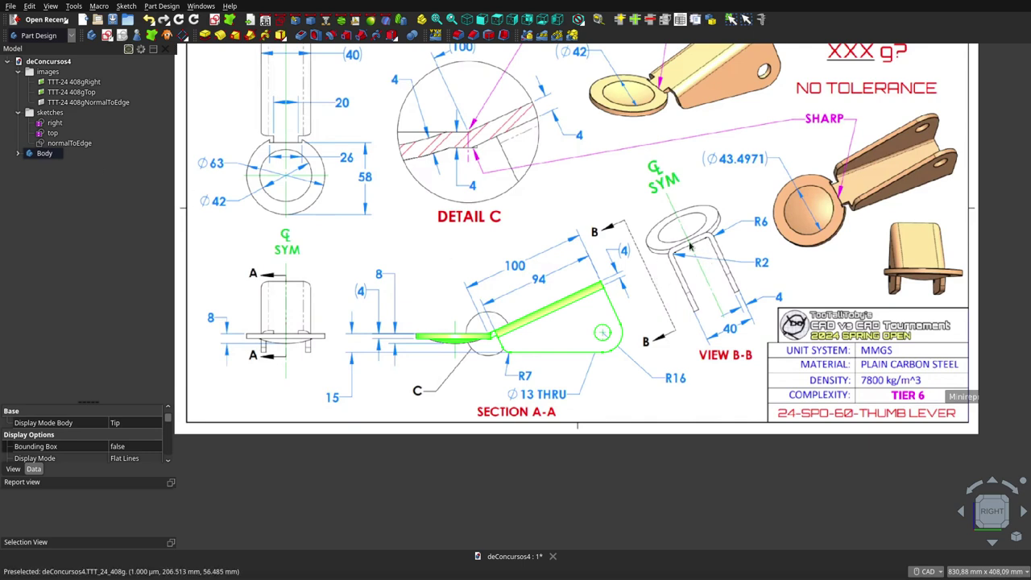
Show the 'right' sketch over Section A-A and hide the whole images group.
left_click(109, 105)
left_click(600, 287)
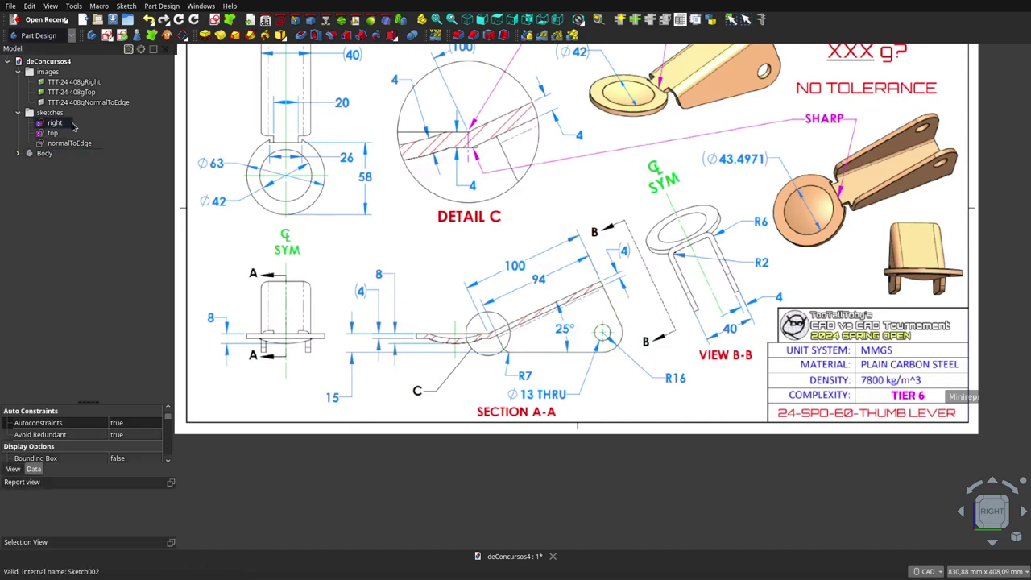
key("space")
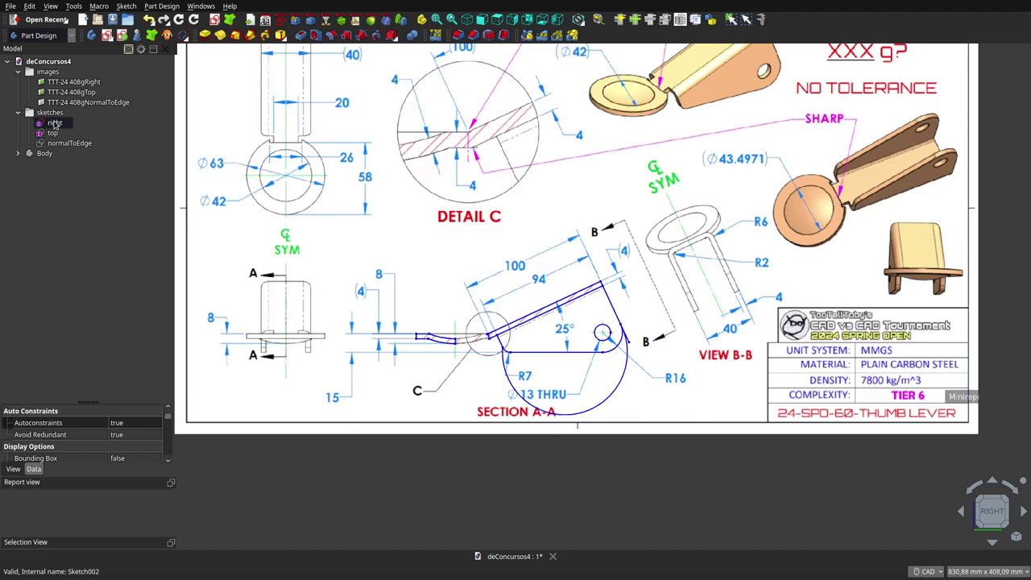
left_click(48, 169)
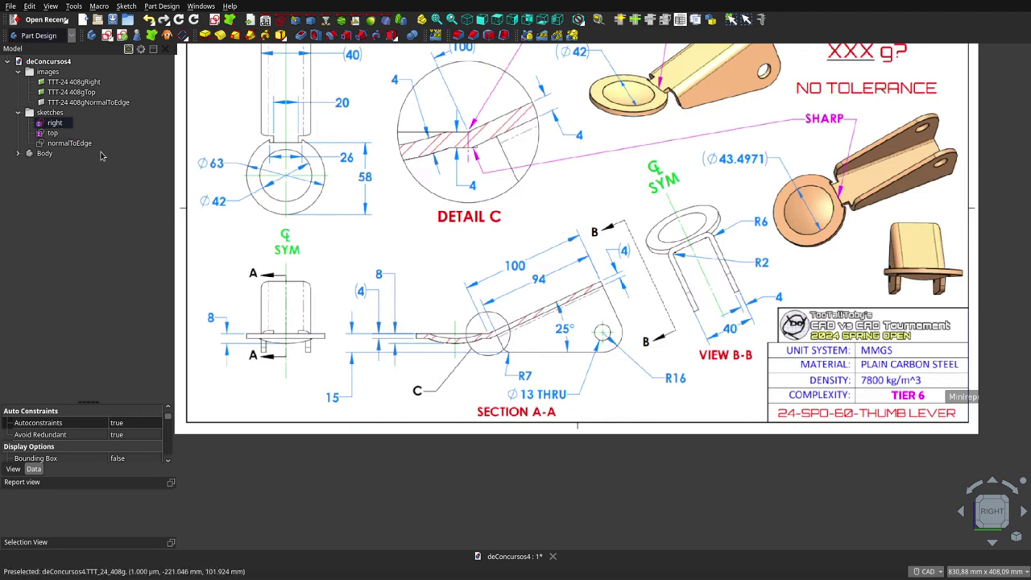
left_click(50, 72)
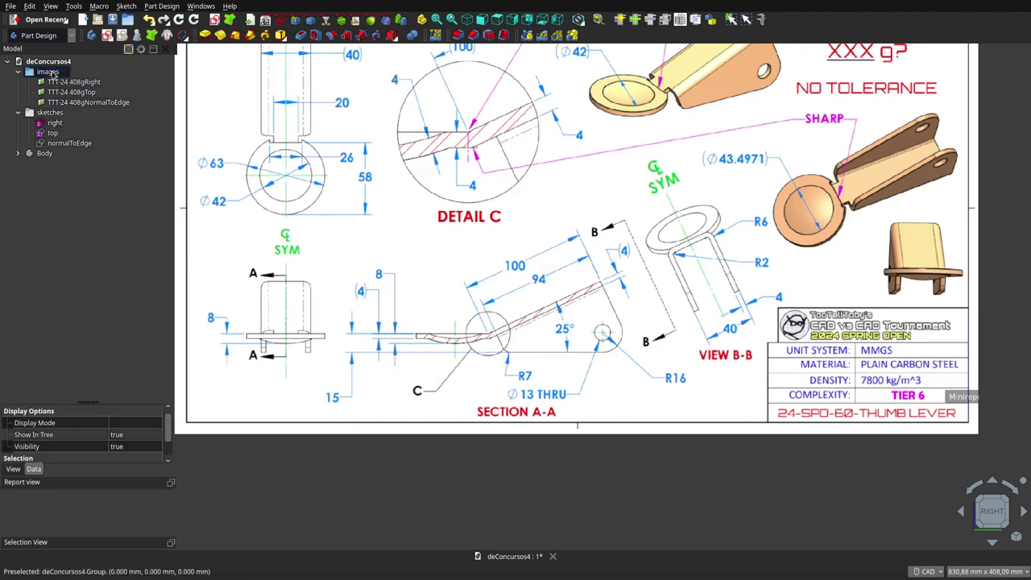
key("space")
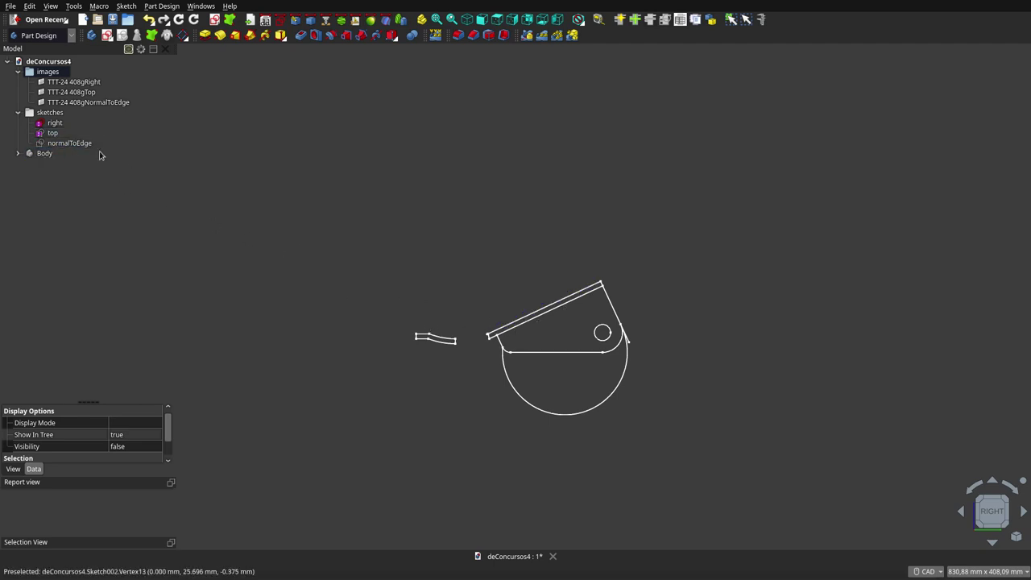
Expand the Body to list its features and view the model from the top.
left_click(15, 154)
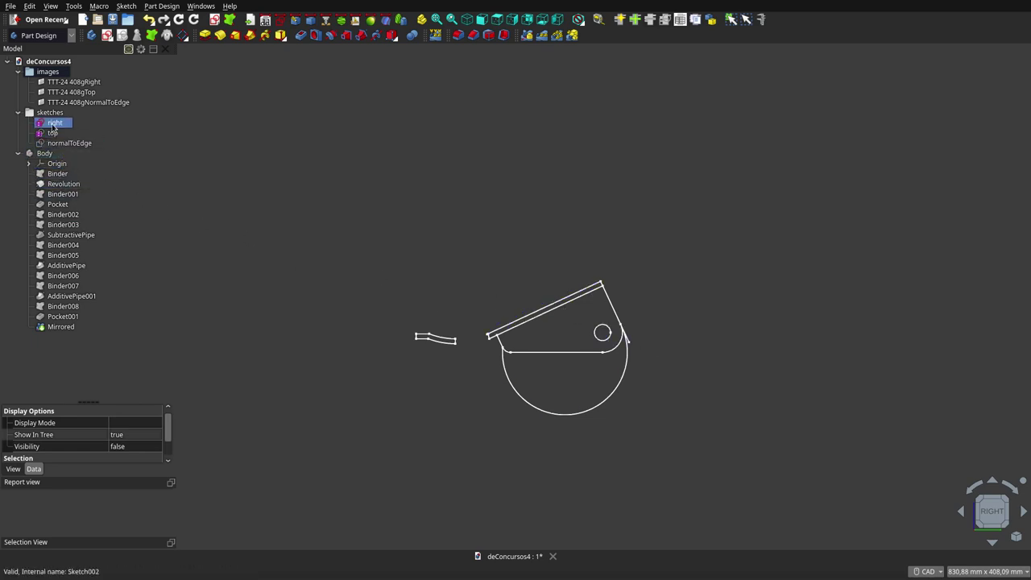
left_click(49, 134)
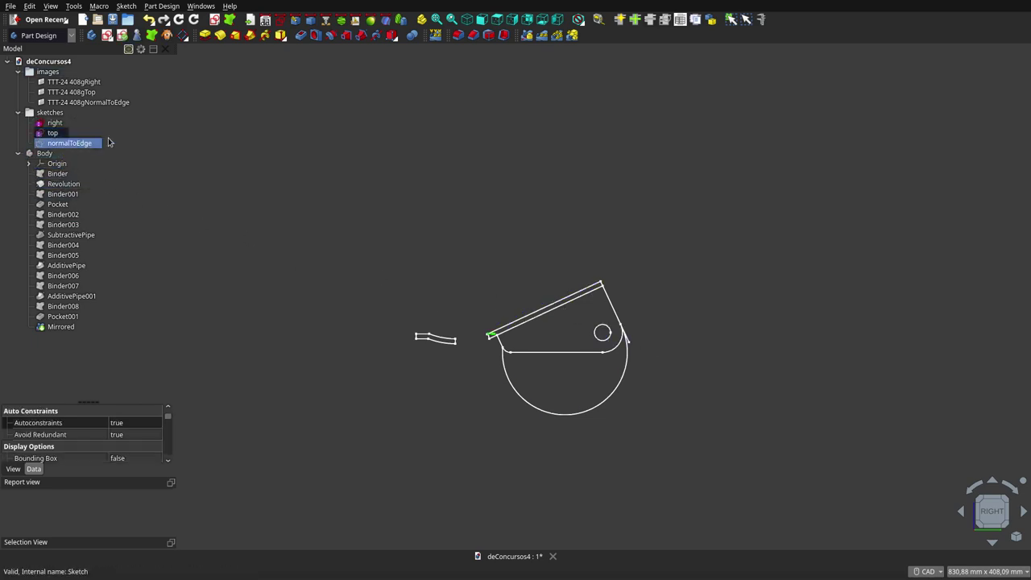
left_click(497, 19)
left_click(497, 19)
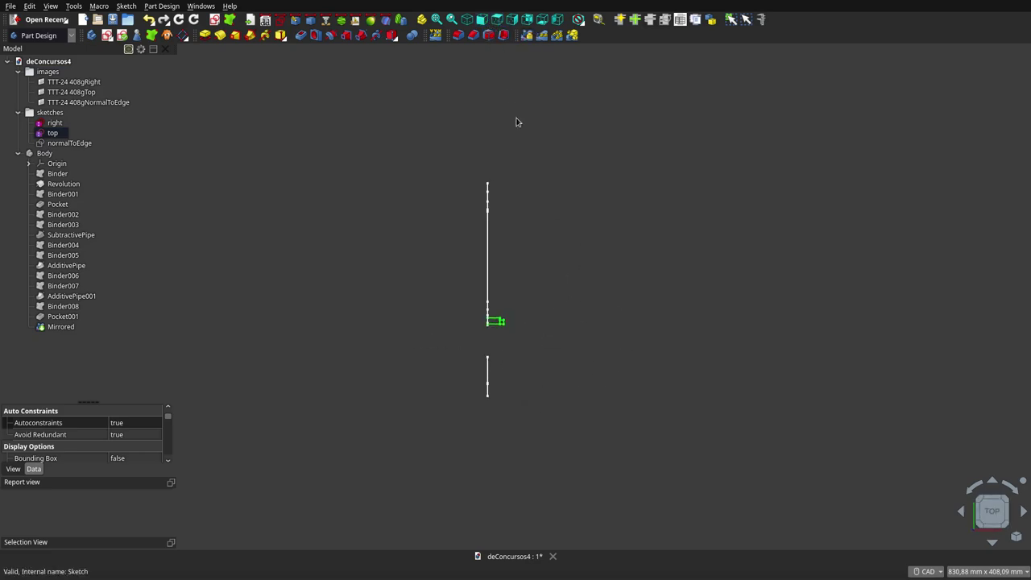
scroll(500, 326, "up", 3)
scroll(516, 322, "up", 2)
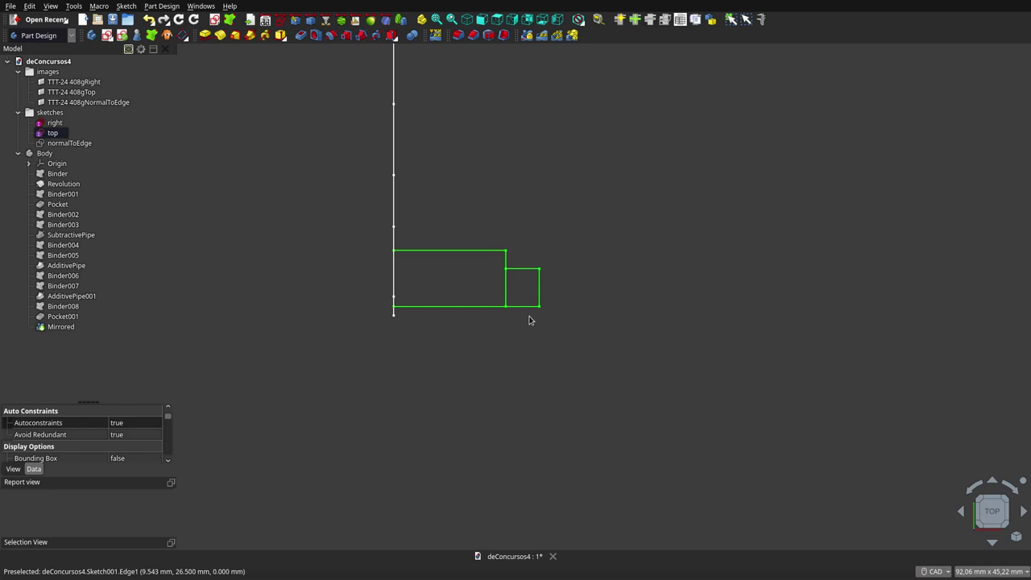
scroll(644, 346, "down", 3)
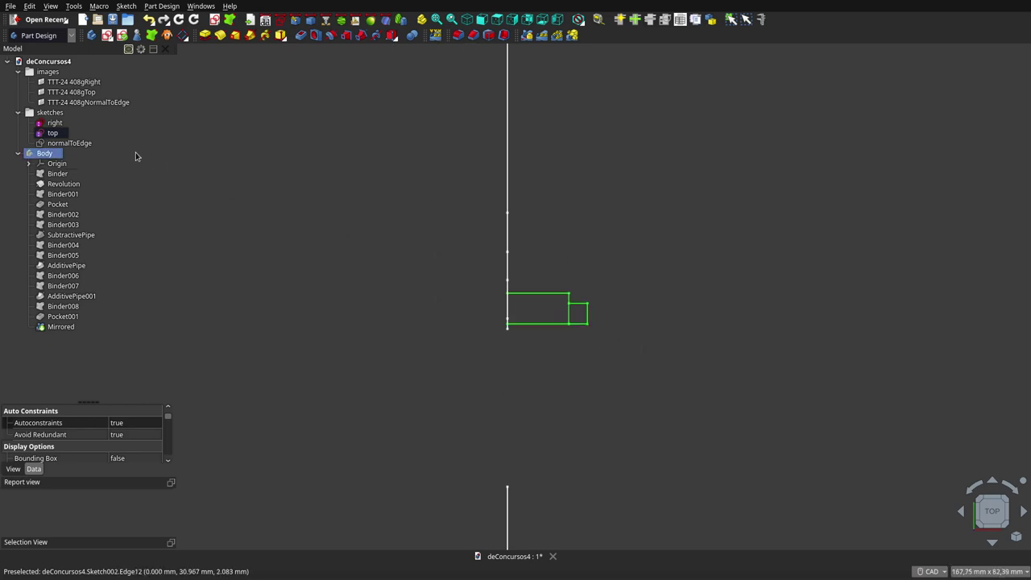
Unhide the TTT-24 408gTop reference image and return to the Right view.
left_click(90, 83)
left_click(90, 83, "ctrl")
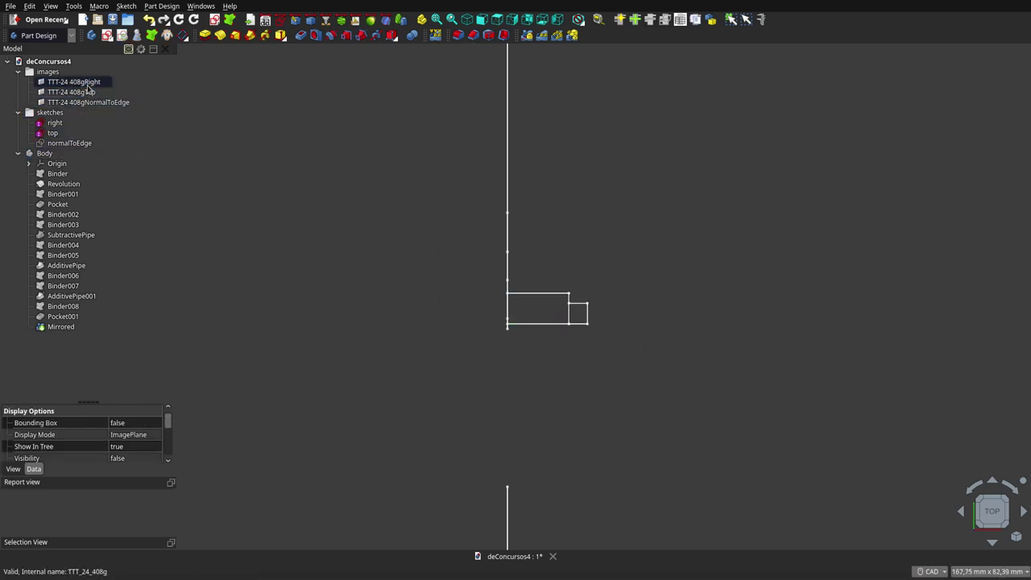
left_click(88, 92)
key("space")
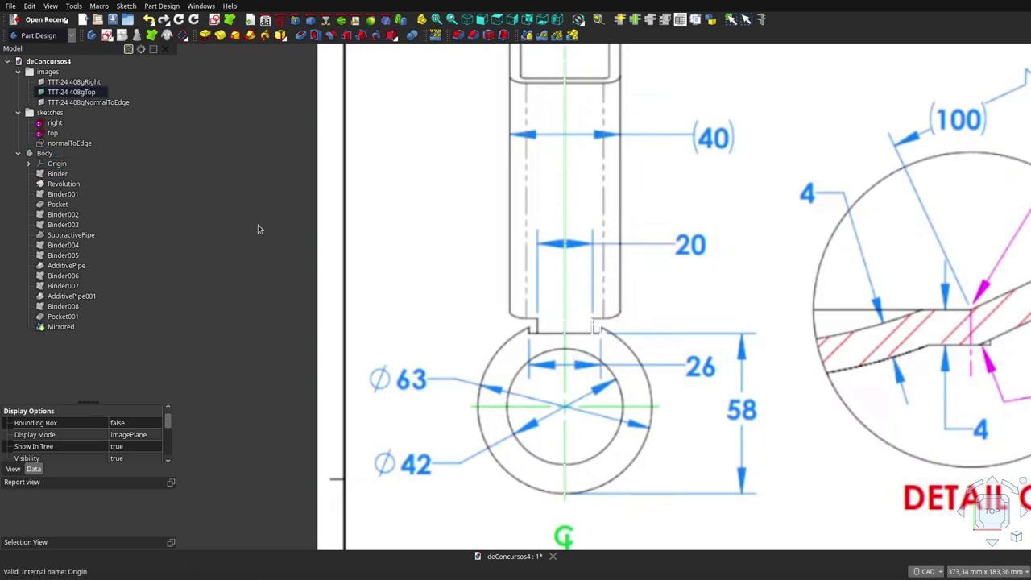
left_click(512, 17)
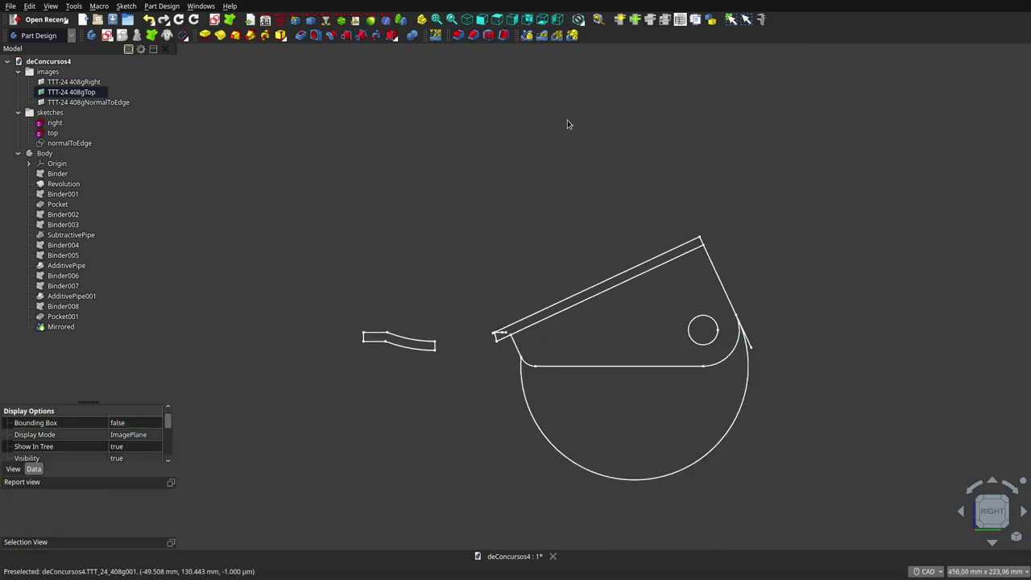
Toggle the Revolution solid off and back on so it is visible again.
scroll(567, 124, "down", 2)
scroll(600, 264, "up", 2)
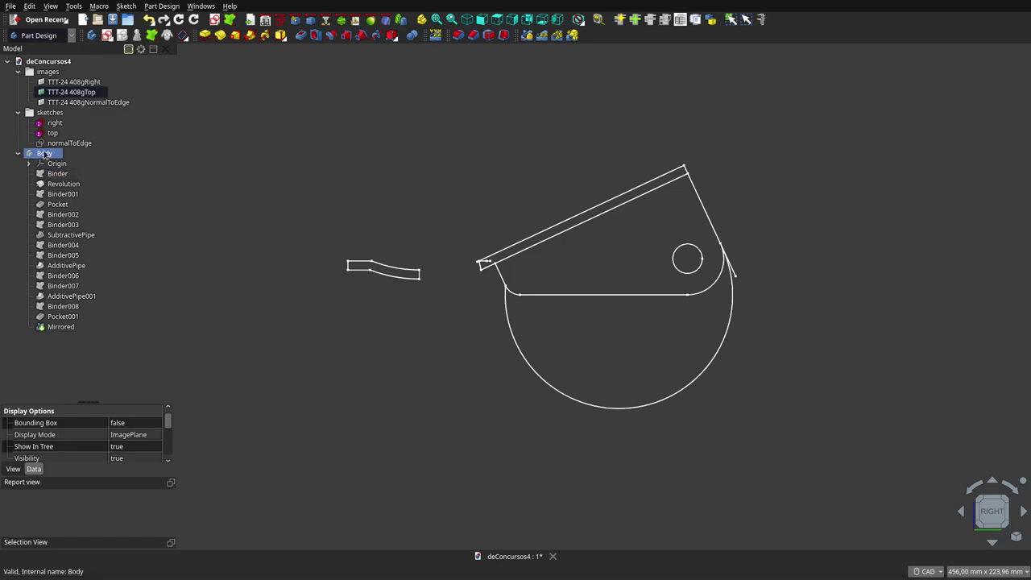
left_click(53, 187)
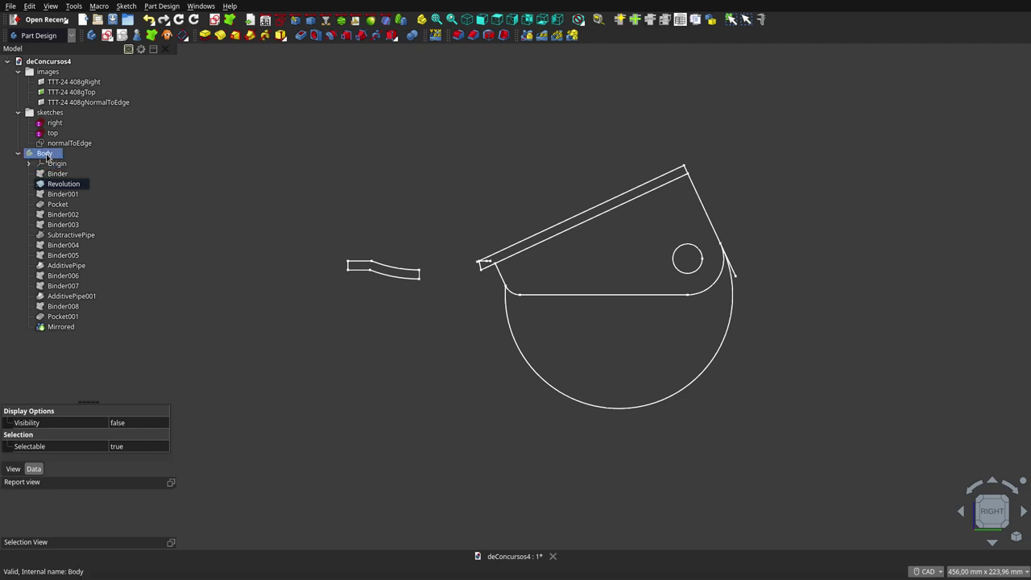
left_click(45, 154)
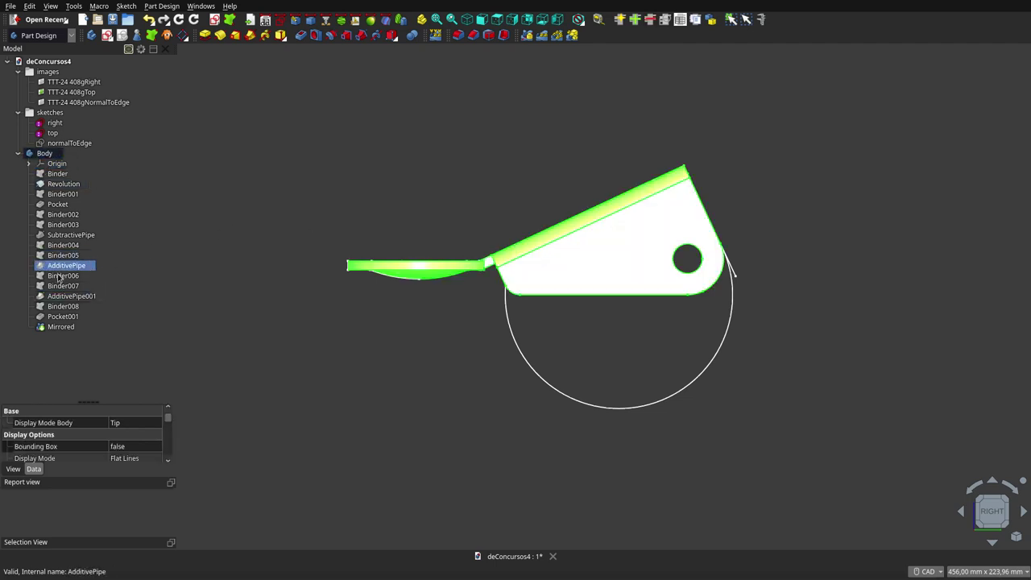
left_click(57, 185)
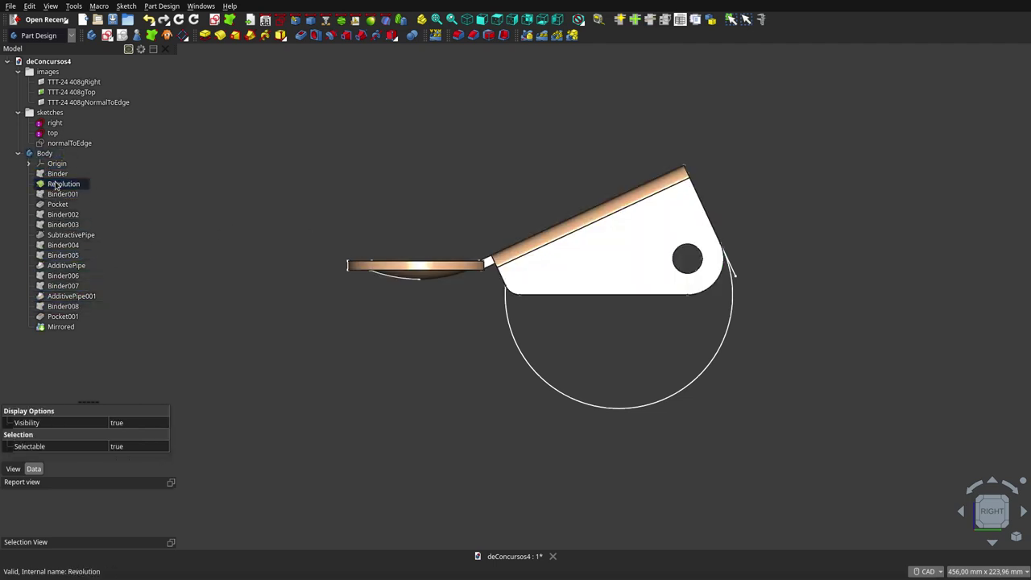
key("space")
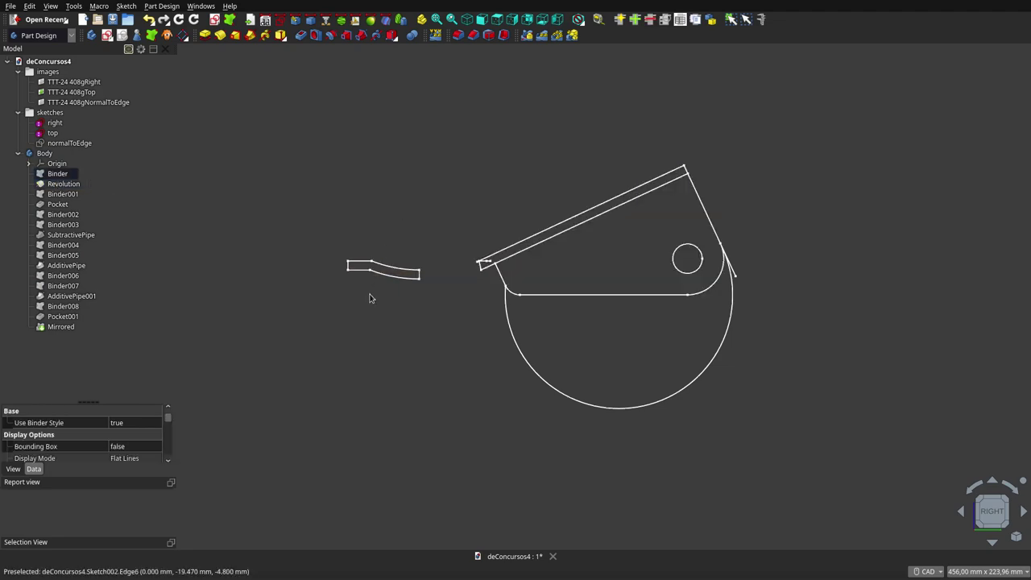
left_click(92, 184)
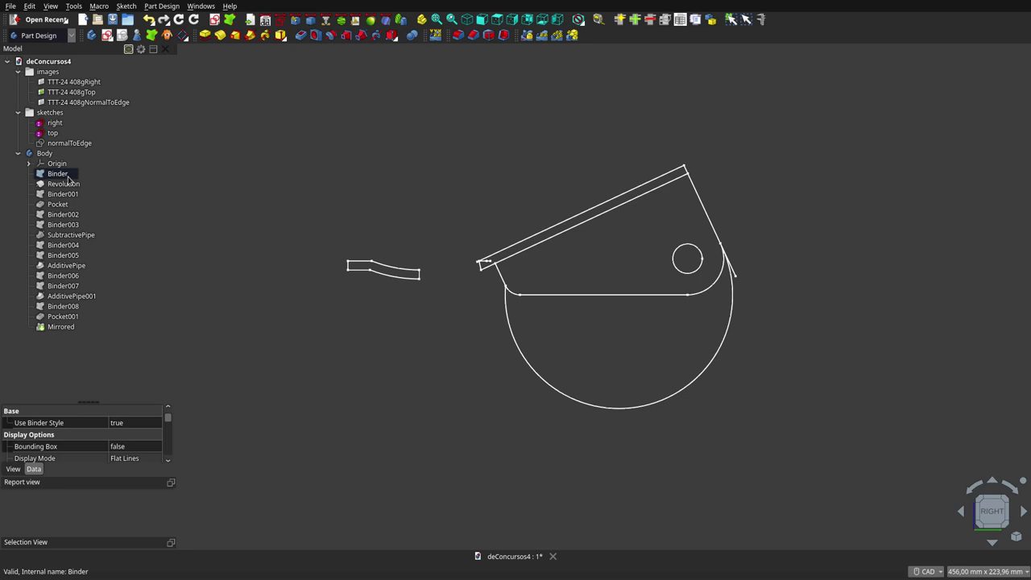
left_click(52, 187)
key("space")
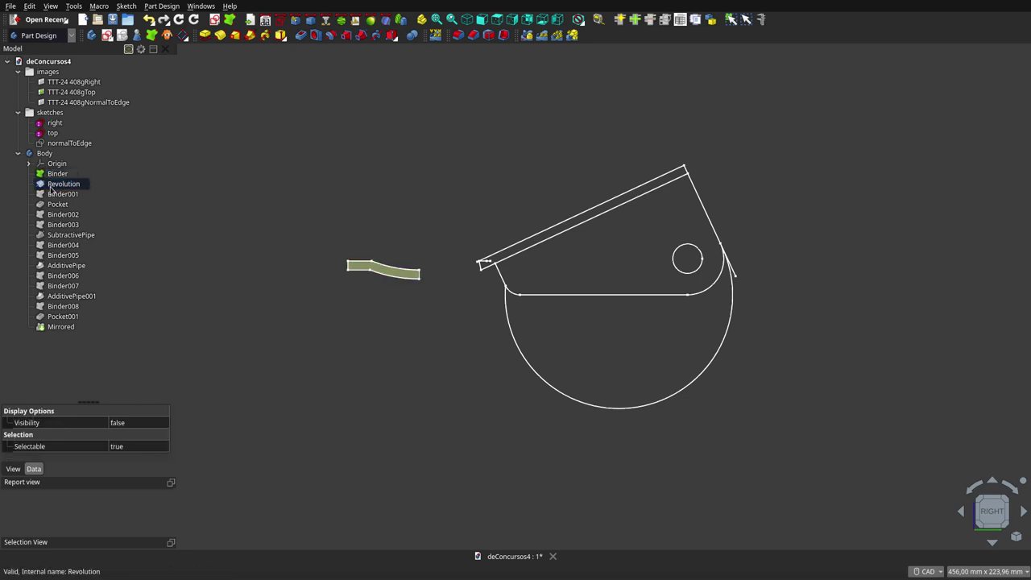
Orbit slightly, then view the top reference drawing straight down from the Top view.
left_click(419, 169)
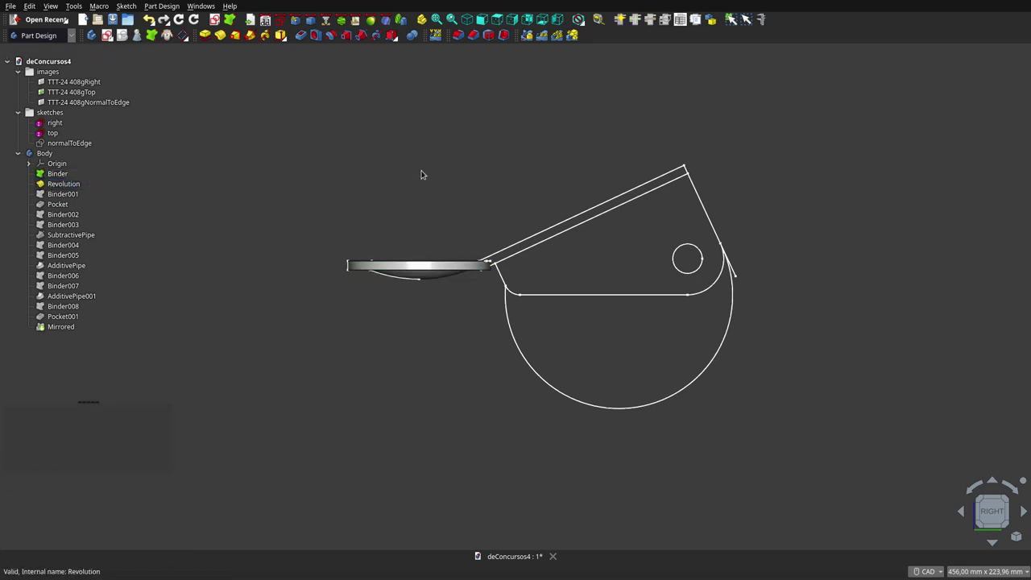
middle_click_drag(419, 175, 420, 196)
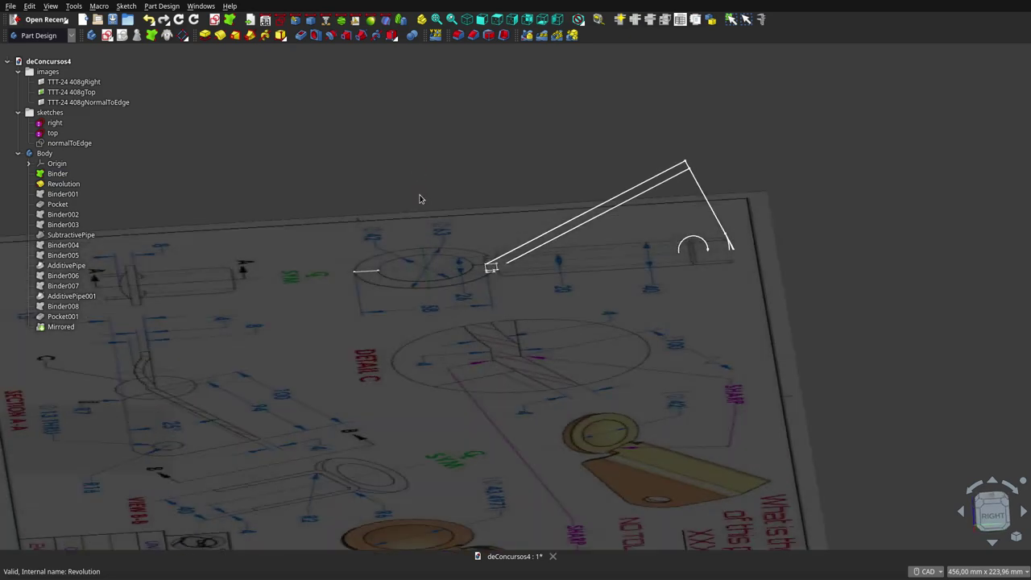
left_click(497, 19)
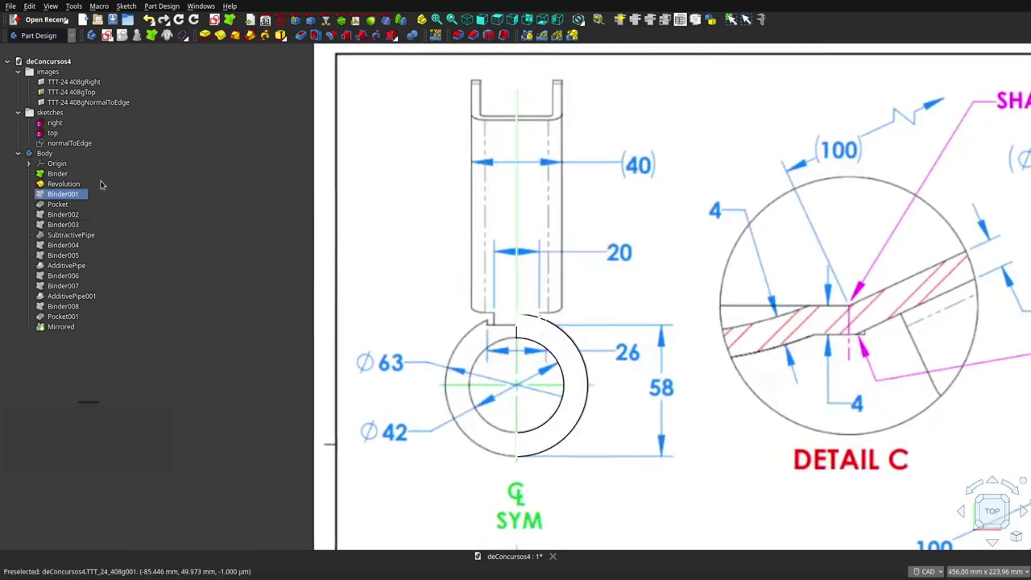
Hide the TTT-24 408gTop reference image and the Revolution solid.
left_click(79, 94)
key("space")
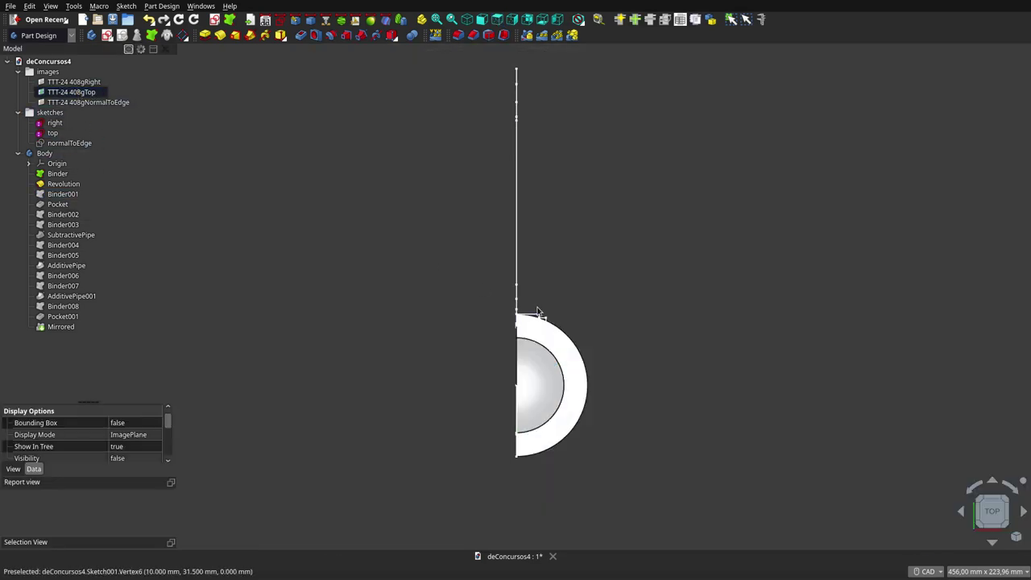
left_click(61, 194)
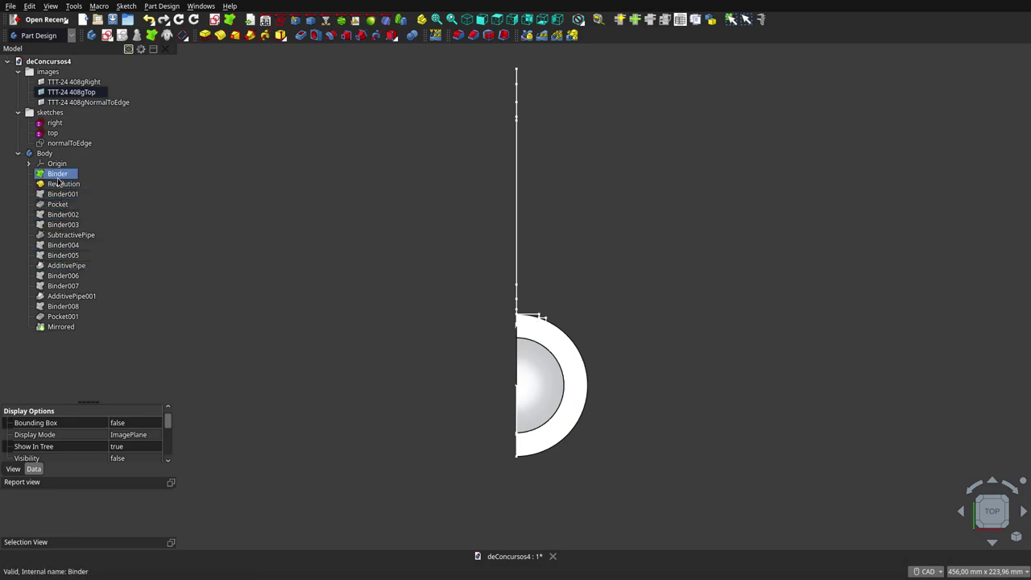
left_click(62, 184)
key("space")
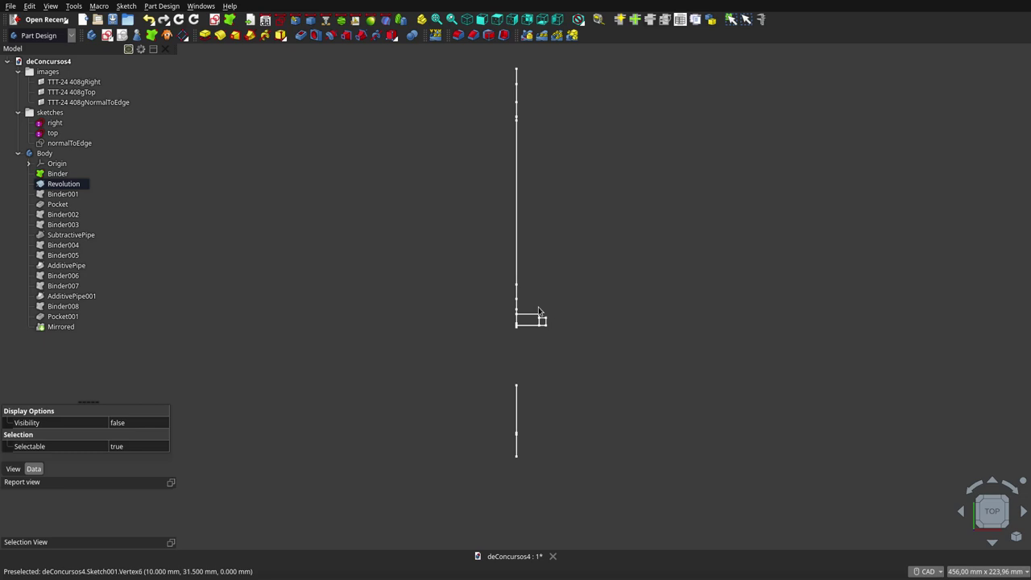
Make the Pocket solid and the Binder002 shape visible.
left_click(54, 122)
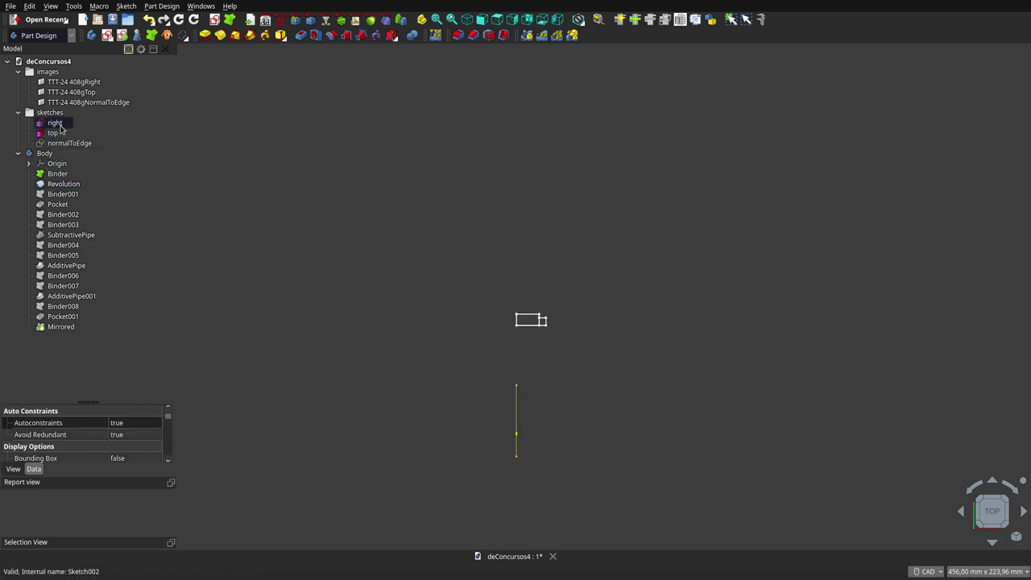
left_click(81, 196)
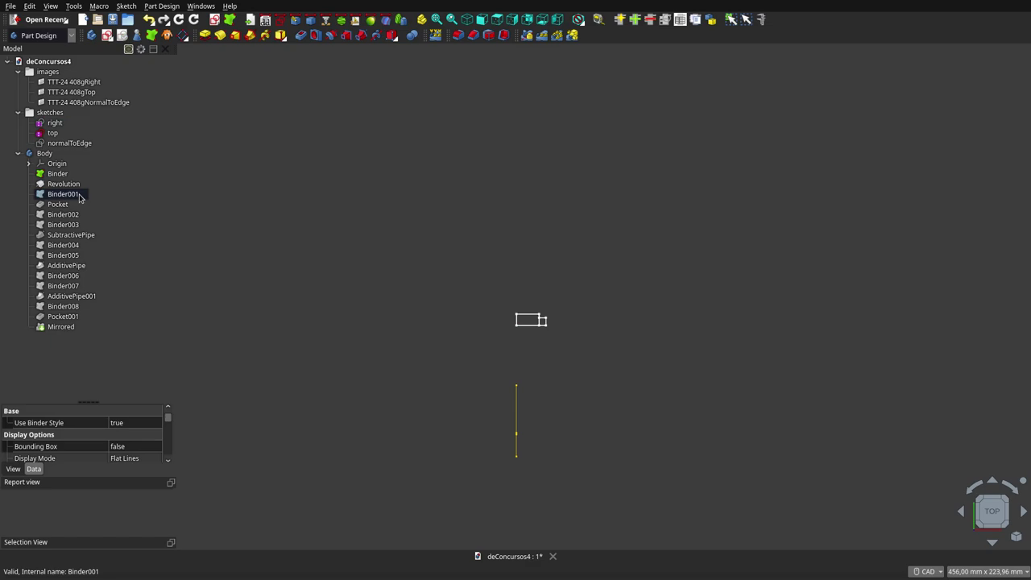
scroll(540, 323, "up", 3)
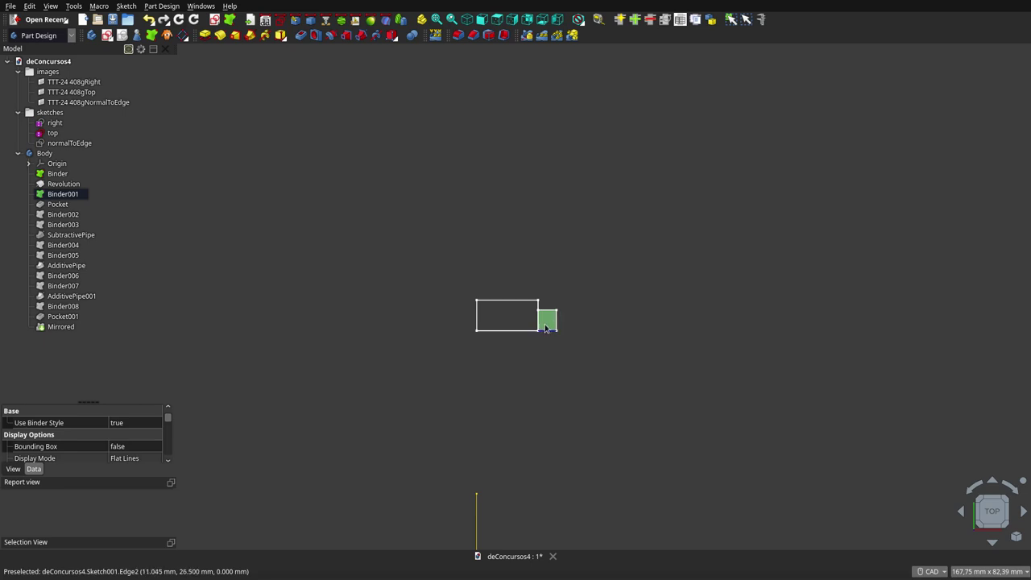
left_click(57, 206)
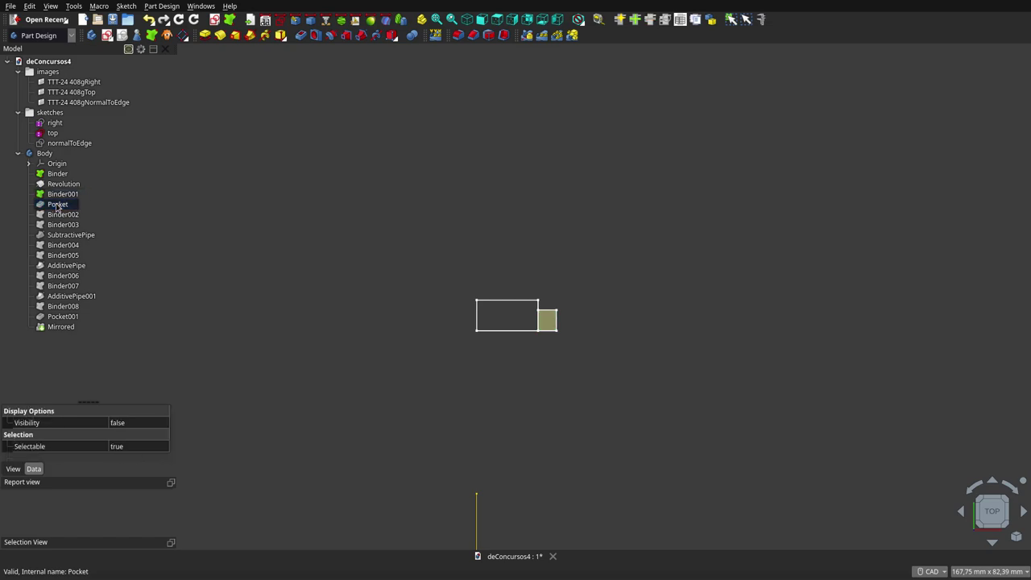
key("space")
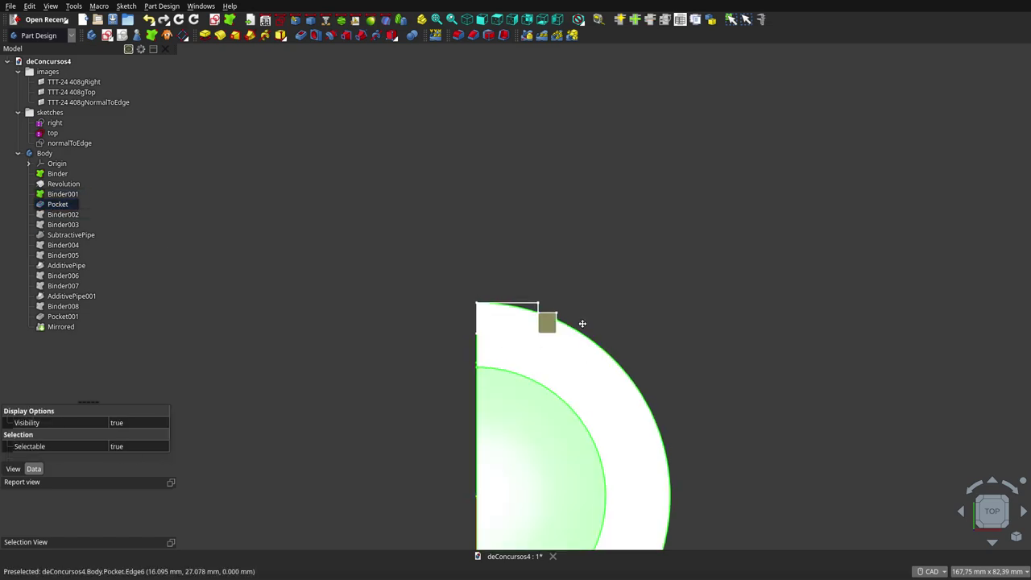
left_click(64, 214)
left_click(418, 361)
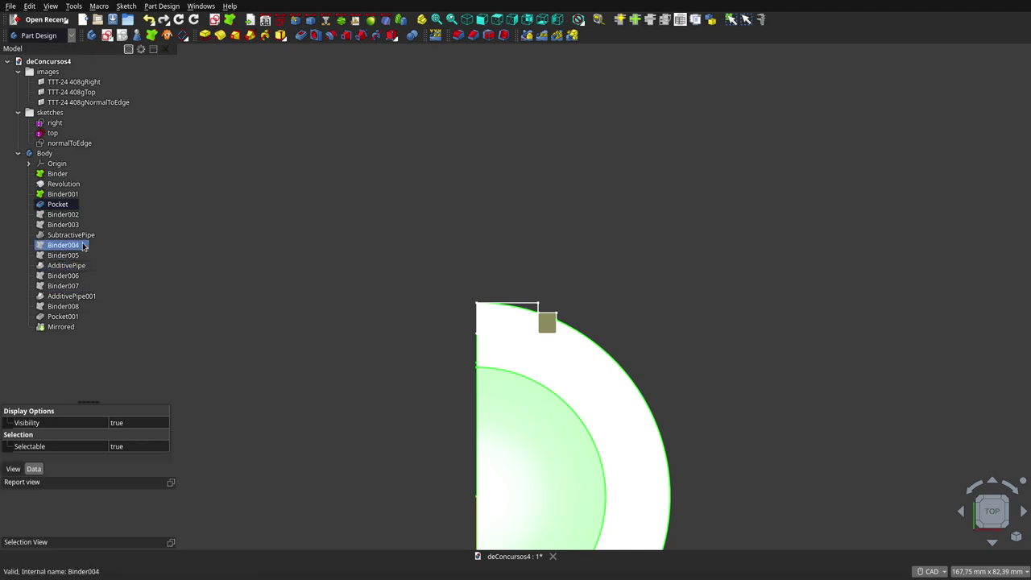
left_click(62, 215)
key("space")
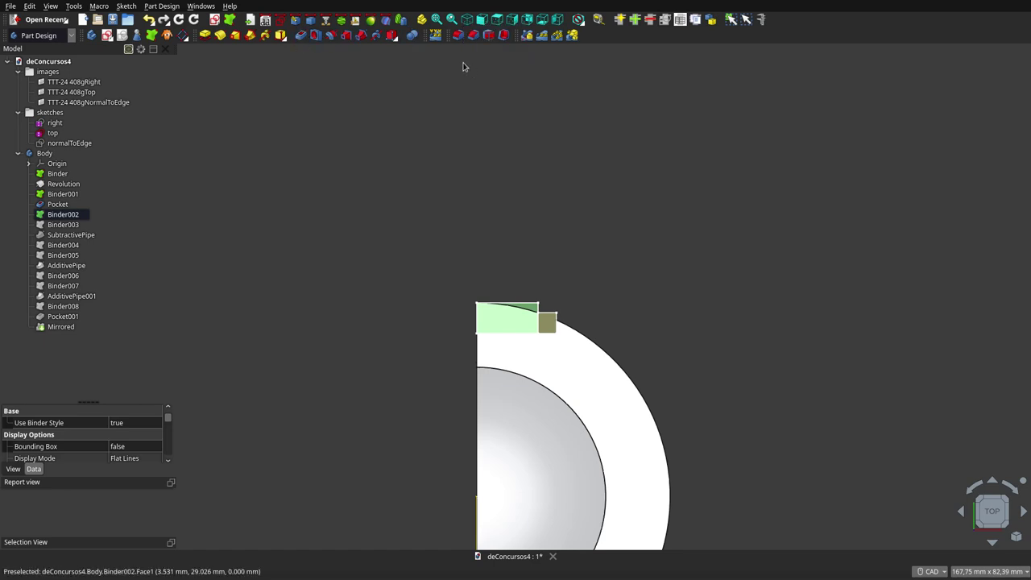
Switch to the Right view and show the 'right' profile sketch geometry.
left_click(513, 19)
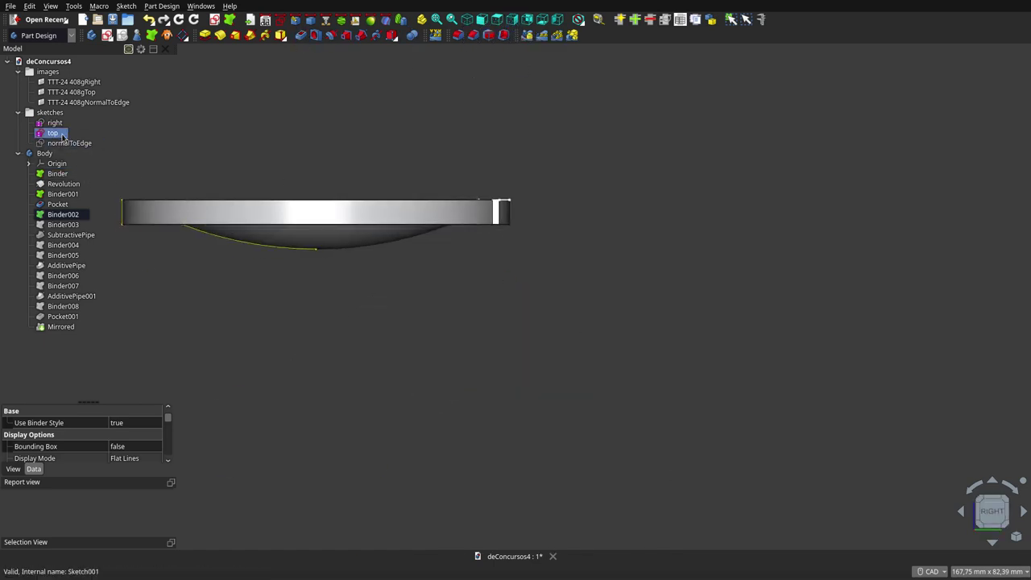
left_click(55, 123)
key("space")
scroll(408, 228, "down", 2)
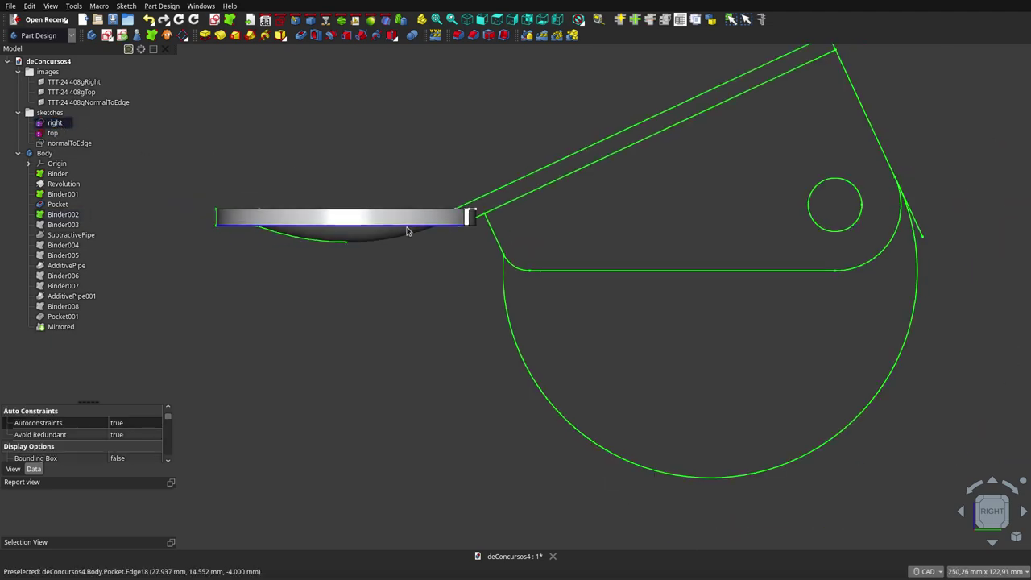
Orbit and zoom around the right sketch and lever outlines to inspect them.
left_click(52, 204)
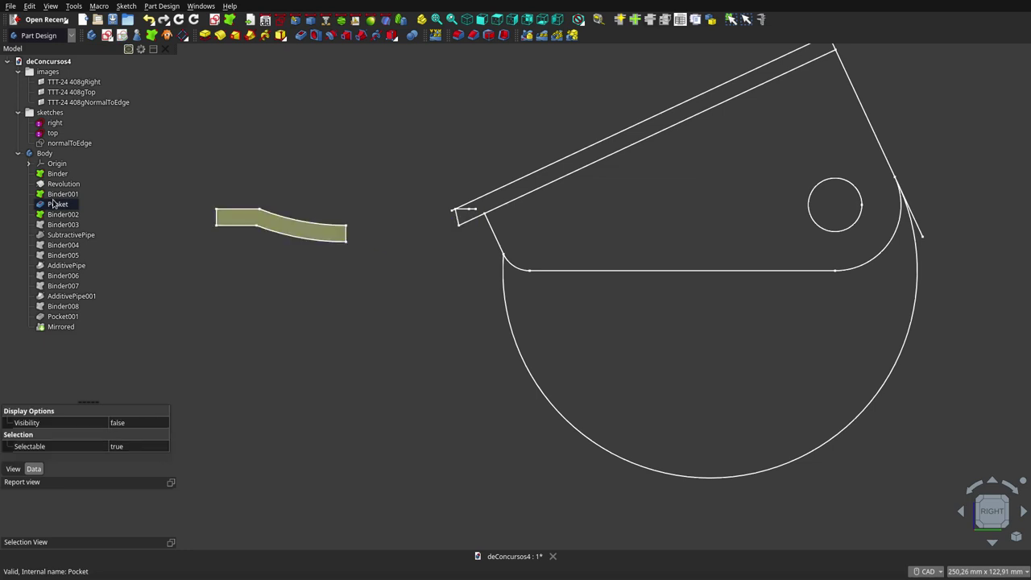
scroll(456, 217, "up", 3)
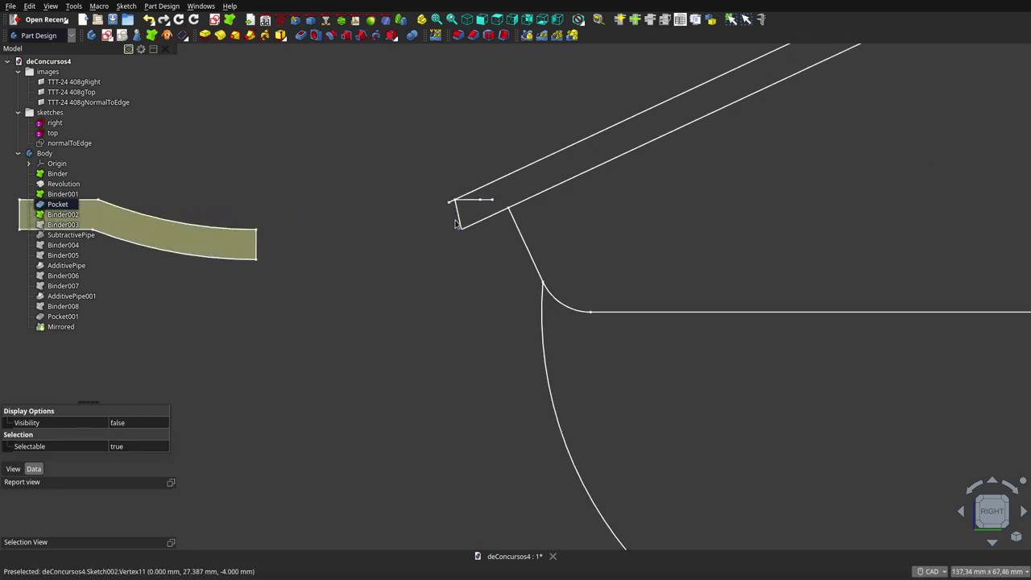
scroll(456, 218, "down", 2)
scroll(456, 218, "down", 2)
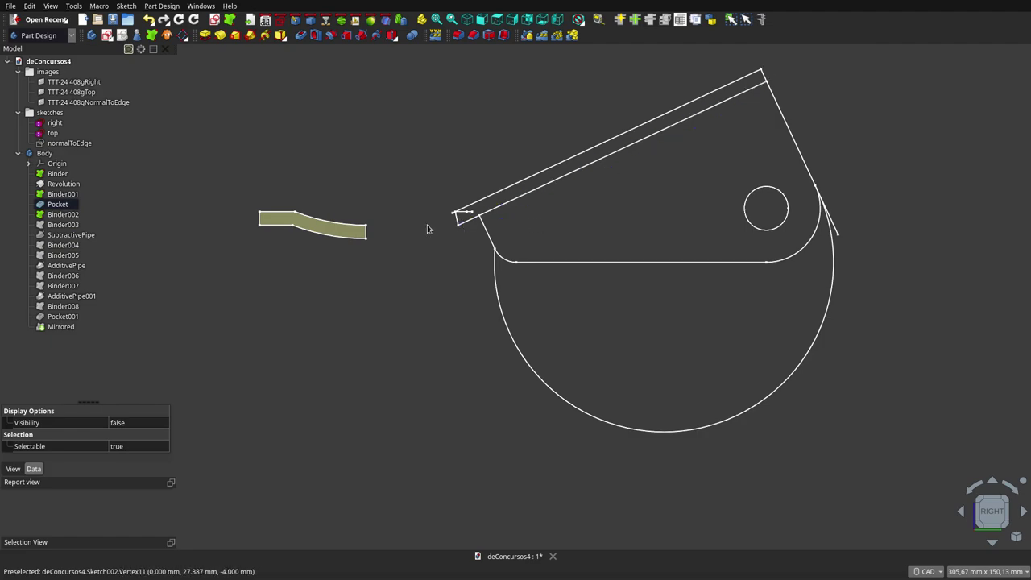
middle_click_drag(486, 172, 487, 236)
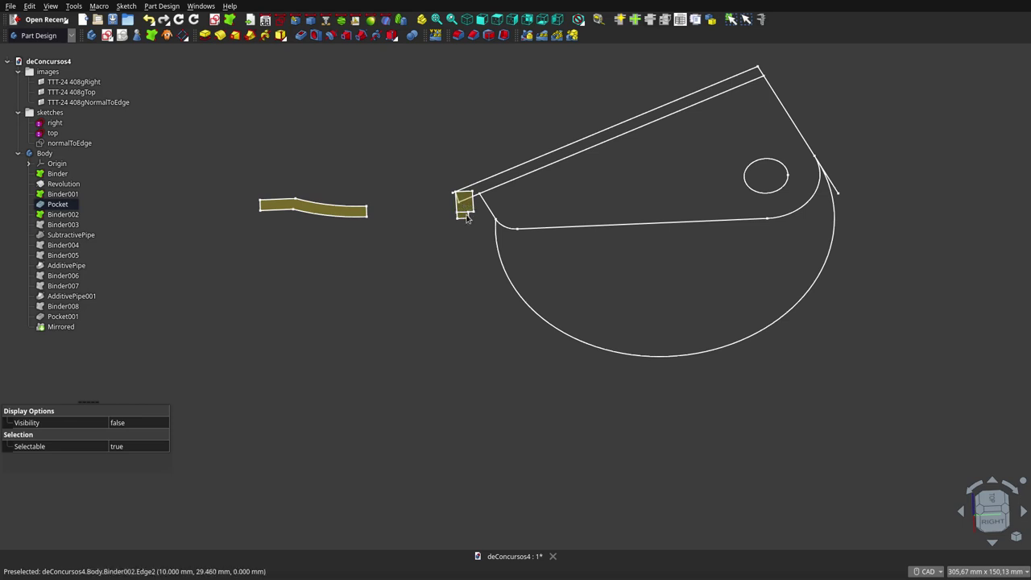
middle_click_drag(467, 206, 470, 171)
scroll(461, 235, "up", 4)
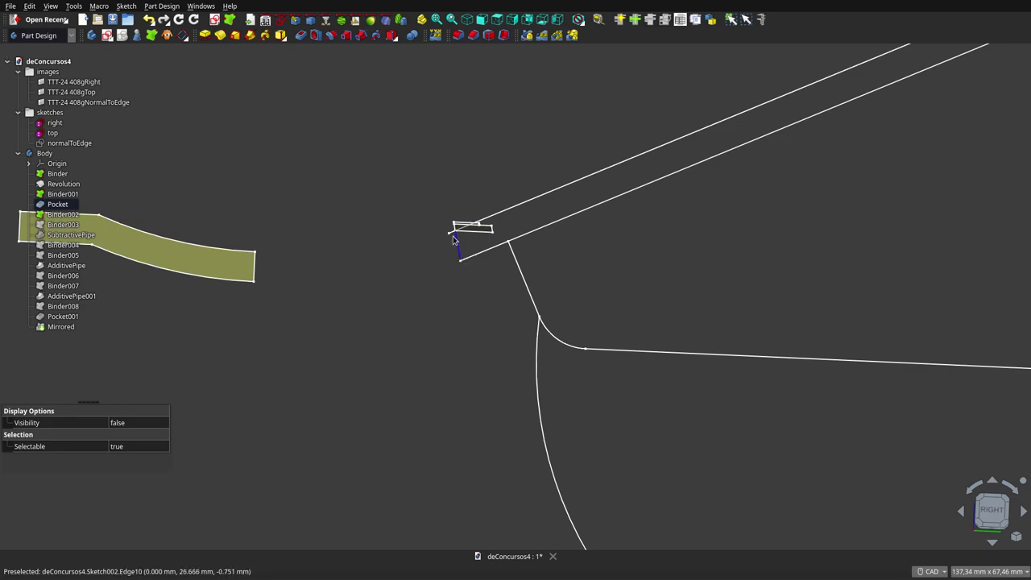
scroll(448, 232, "up", 3)
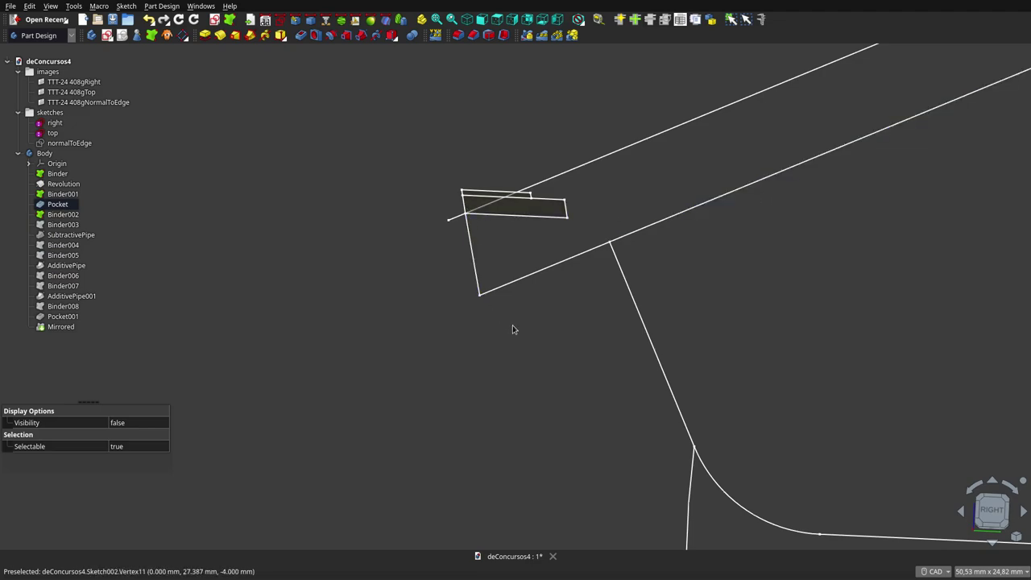
scroll(519, 332, "down", 1)
scroll(519, 332, "down", 2)
scroll(519, 333, "down", 1)
scroll(519, 333, "down", 1)
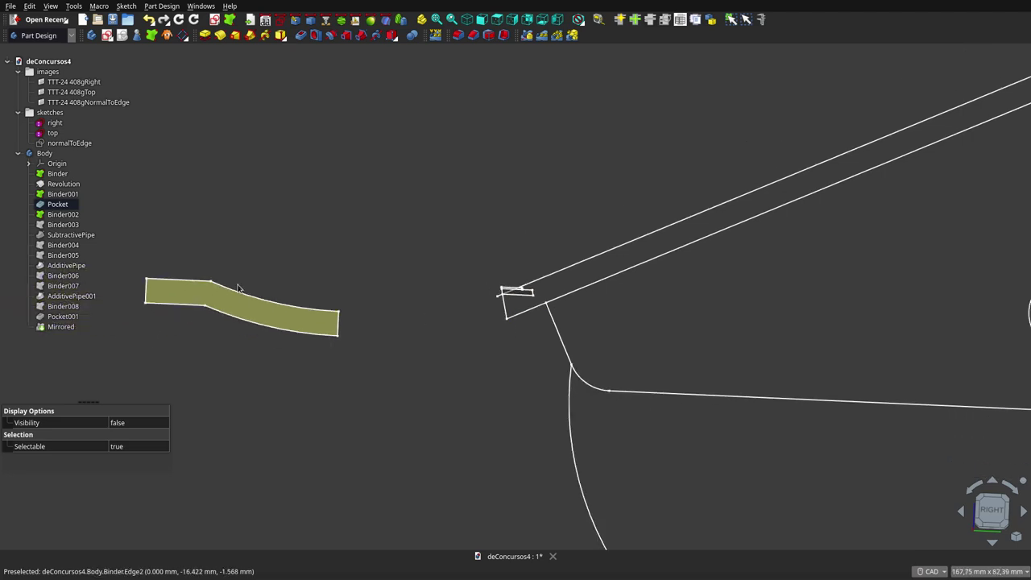
Pick out Binder003 and then the SubtractivePipe feature in the model tree.
left_click(68, 225)
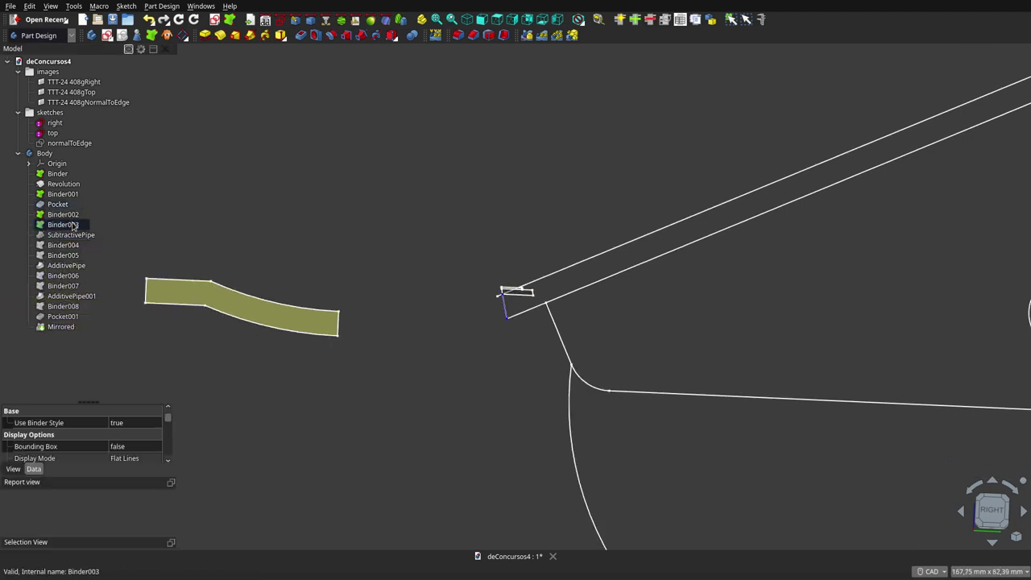
left_click(48, 175)
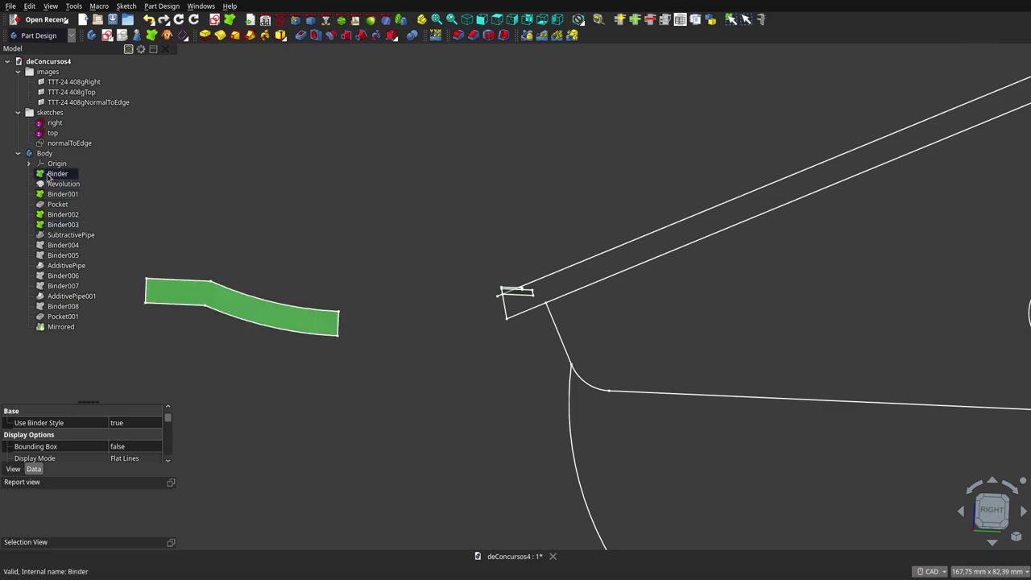
left_click(58, 227)
left_click(64, 235)
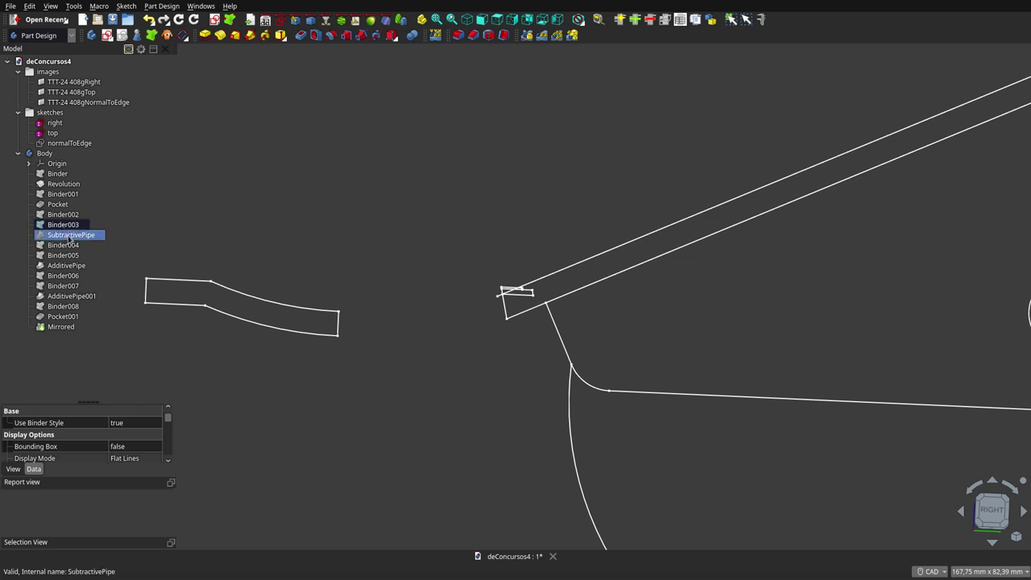
Show the SubtractivePipe solid and orbit around its small end notch.
key("space")
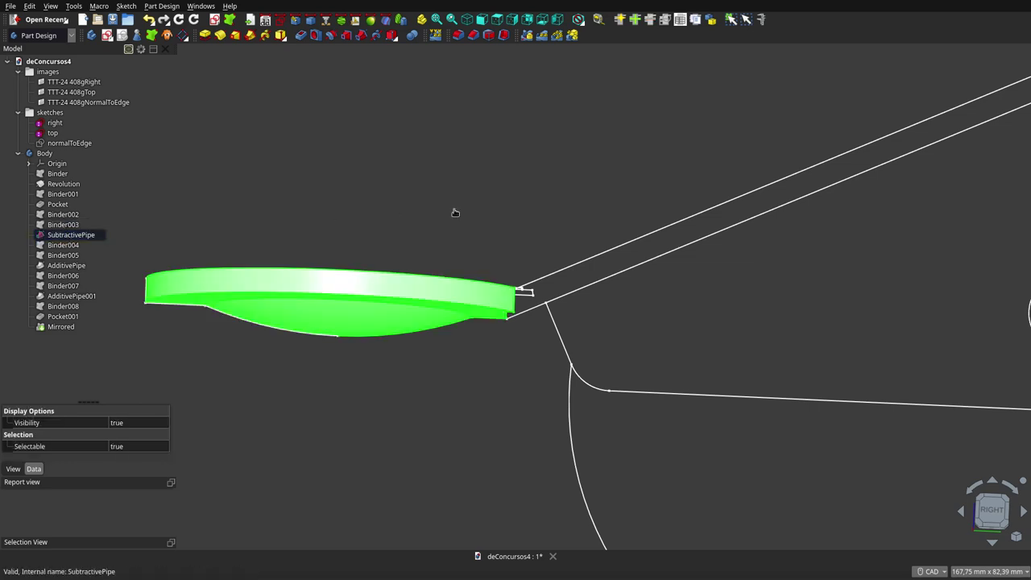
left_click(455, 212)
mouse_move(524, 233)
middle_mouse_down()
mouse_move(516, 266)
mouse_move(532, 214)
mouse_move(417, 269)
mouse_move(368, 237)
mouse_move(350, 201)
mouse_move(350, 168)
mouse_move(341, 200)
middle_mouse_up()
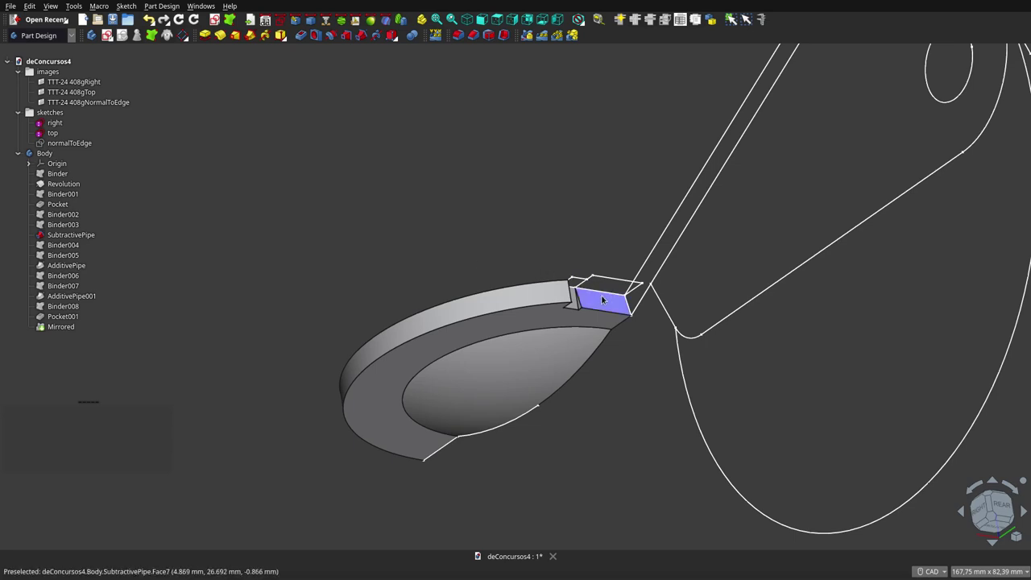
scroll(217, 237, "down", 2)
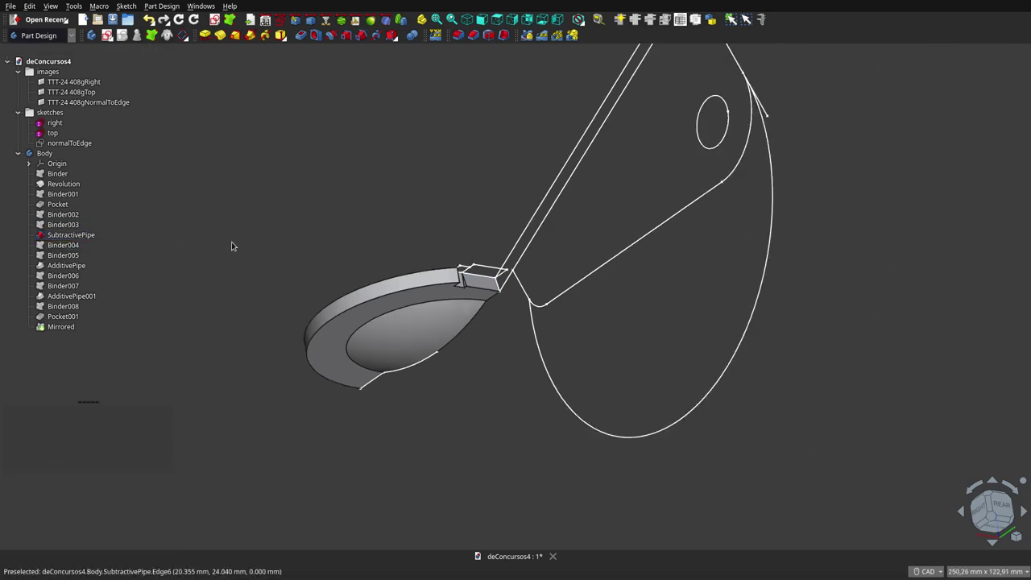
mouse_move(363, 218)
middle_mouse_down()
mouse_move(458, 279)
mouse_move(452, 291)
mouse_move(435, 286)
middle_mouse_up()
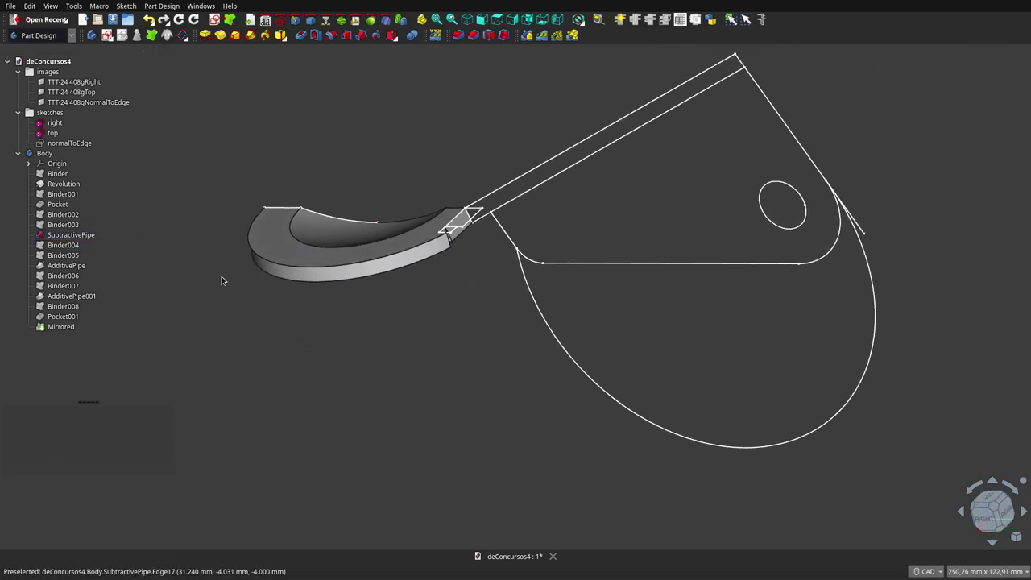
Make the normalToEdge sketch geometry visible.
left_click(71, 143)
key("space")
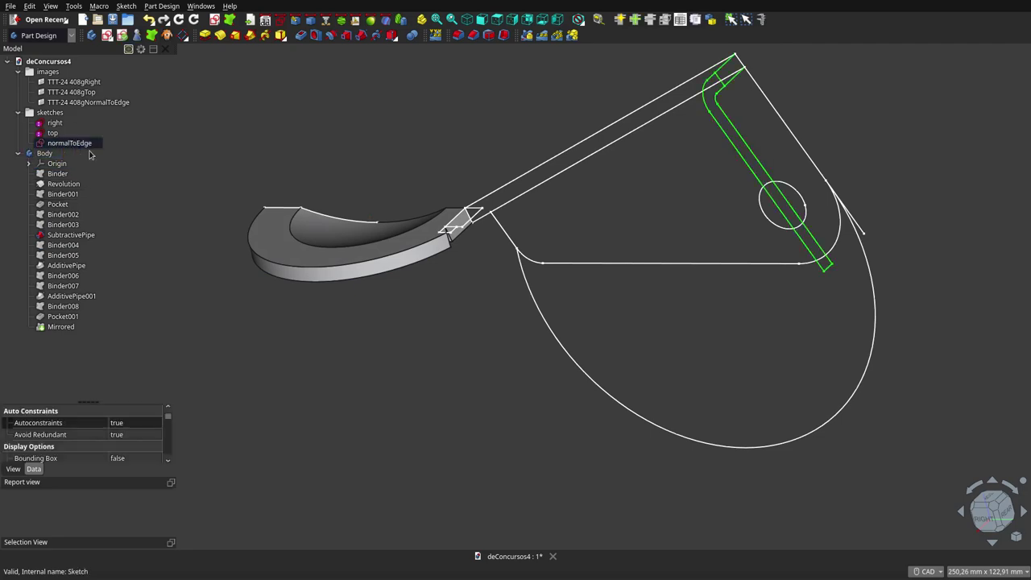
scroll(728, 81, "up", 3)
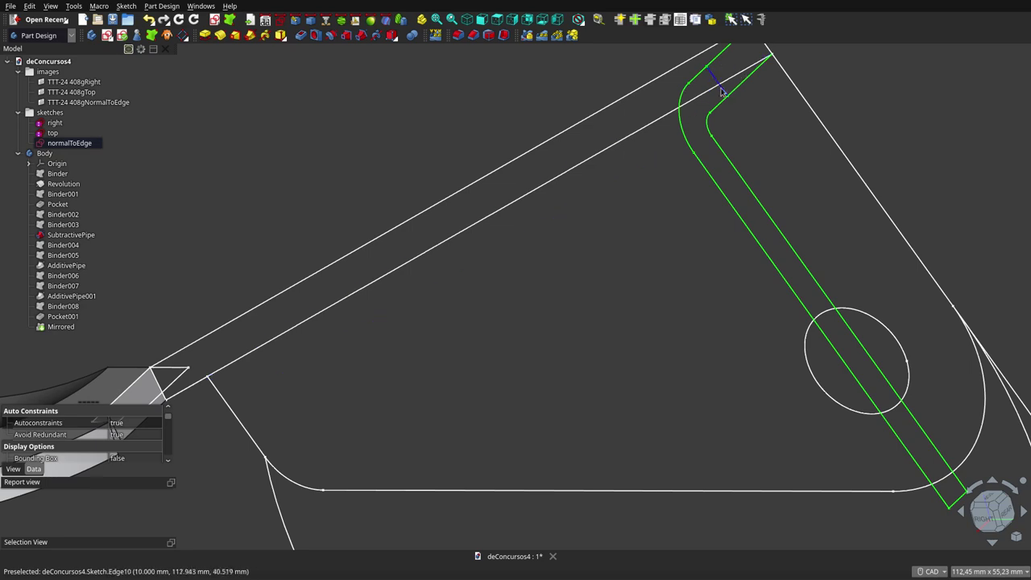
scroll(720, 87, "down", 4)
middle_click_drag(660, 193, 650, 227)
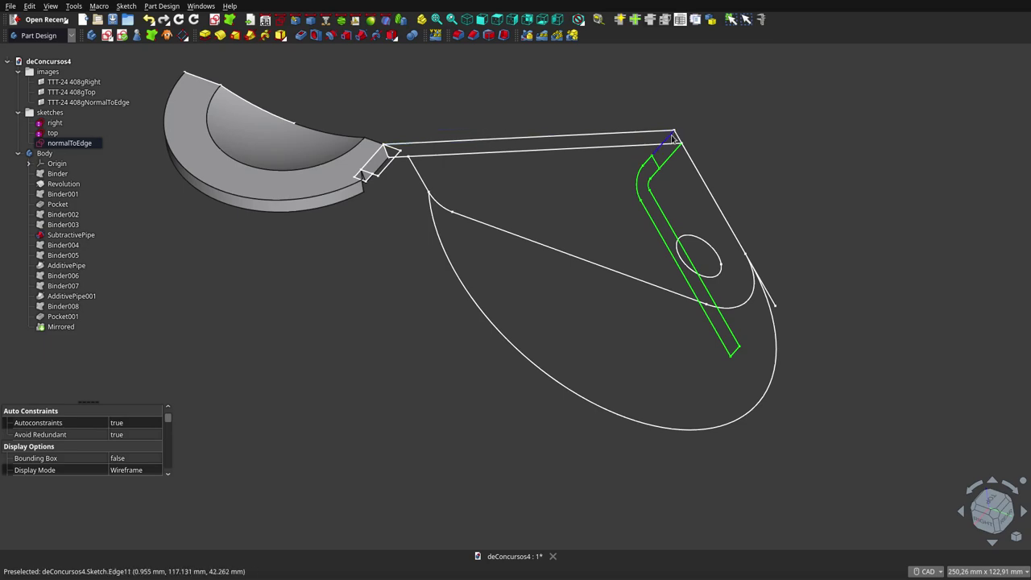
Show the Binder004 profile face and the Binder005 sweep path.
left_click(63, 244)
key("space")
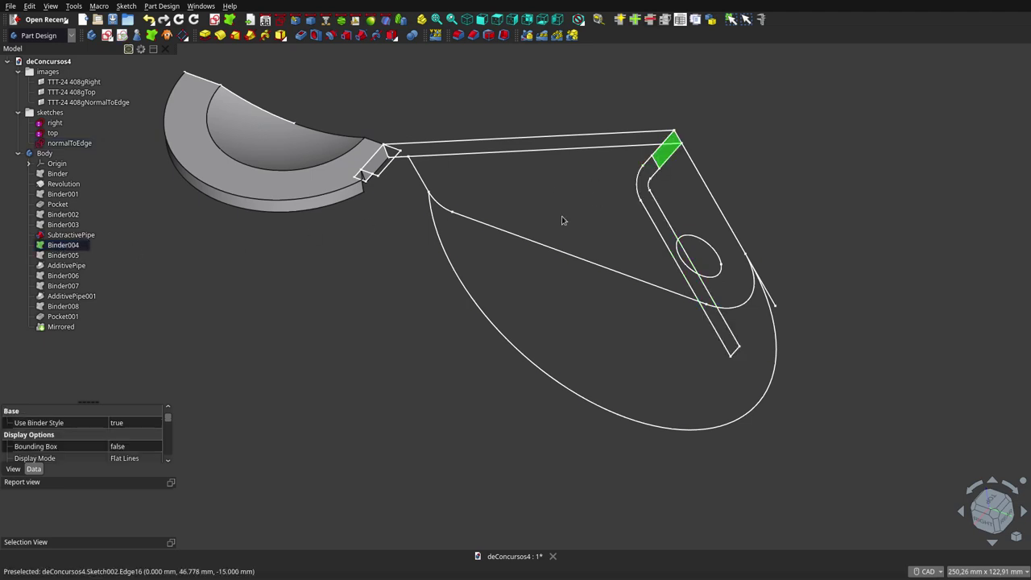
middle_click_drag(563, 220, 515, 188)
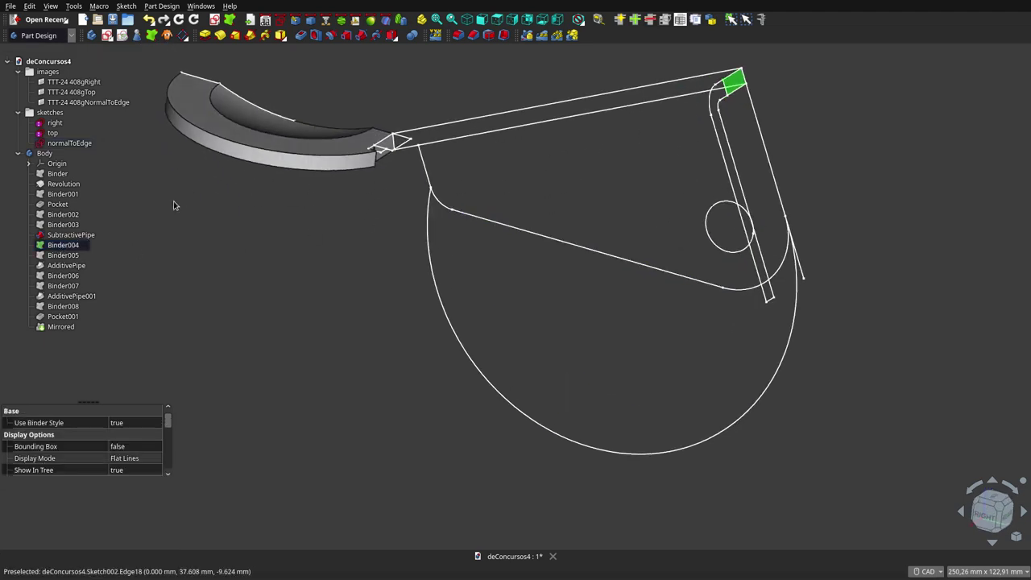
left_click(63, 256)
key("space")
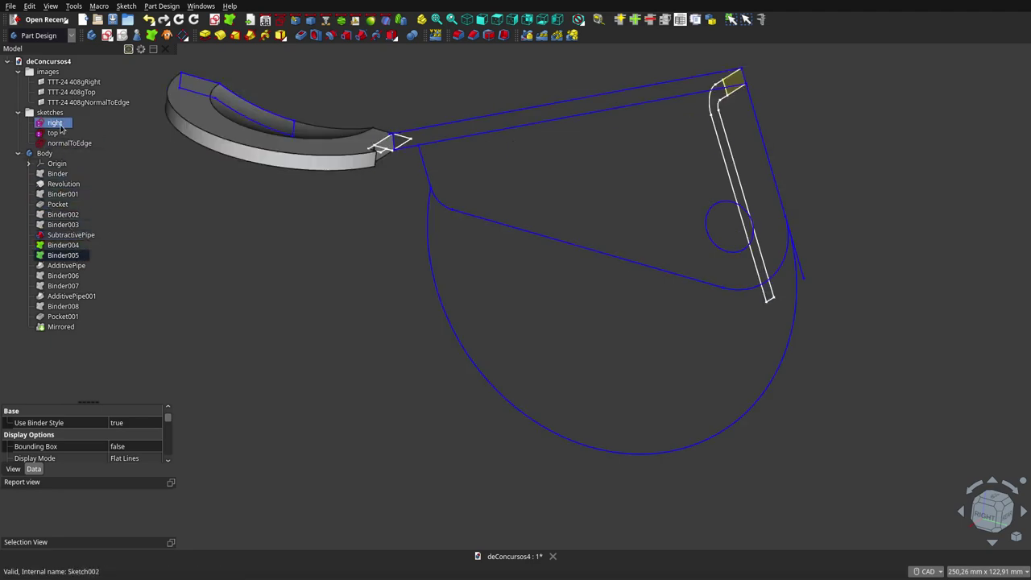
Hide the whole sketches group and orbit around the end of the bowl.
left_click(53, 114)
key("space")
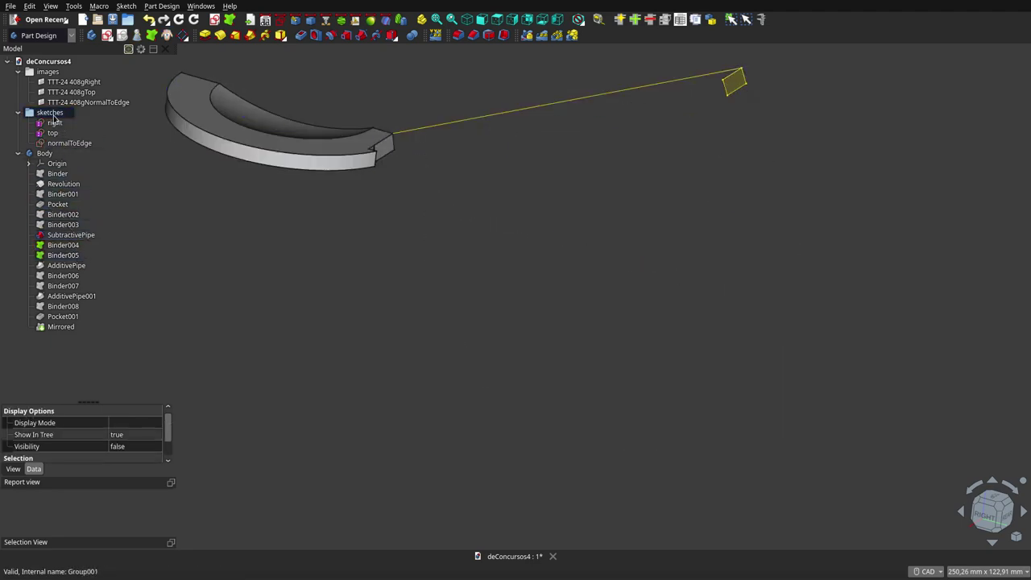
middle_click_drag(474, 153, 429, 212)
mouse_move(388, 269)
middle_mouse_down()
mouse_move(350, 333)
mouse_move(254, 370)
middle_mouse_up()
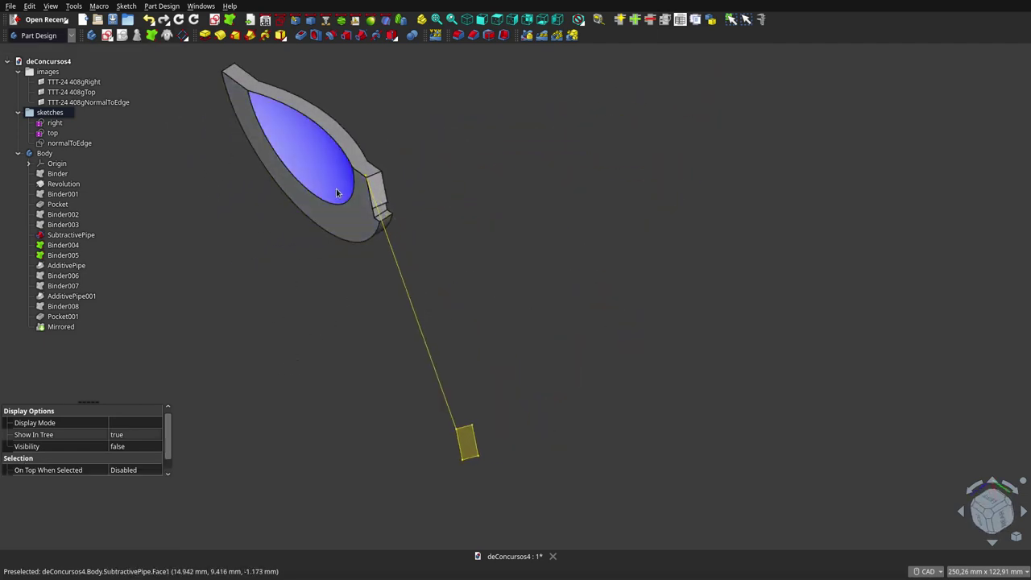
scroll(364, 218, "up", 3)
scroll(364, 217, "up", 3)
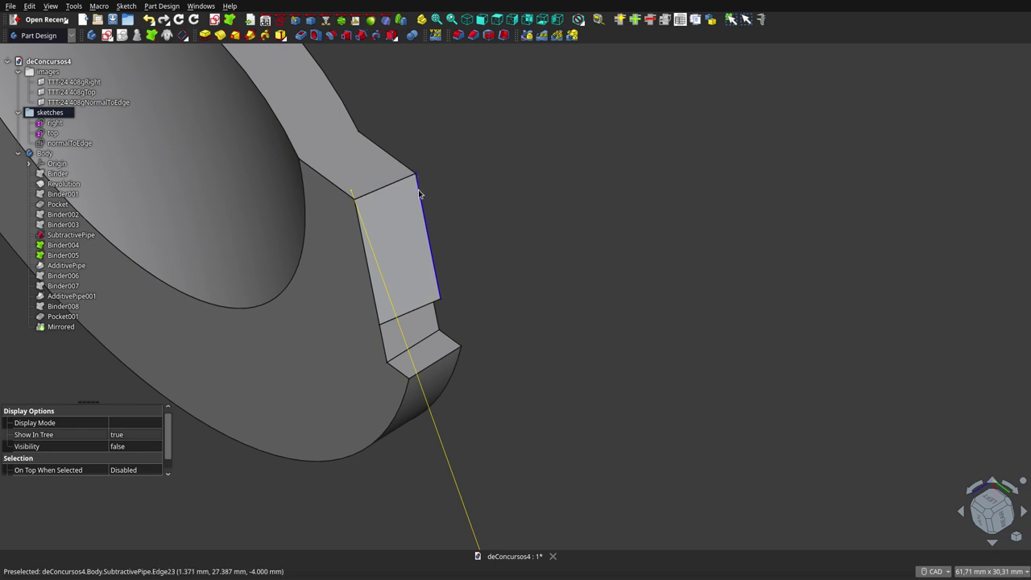
middle_click_drag(411, 238, 560, 164)
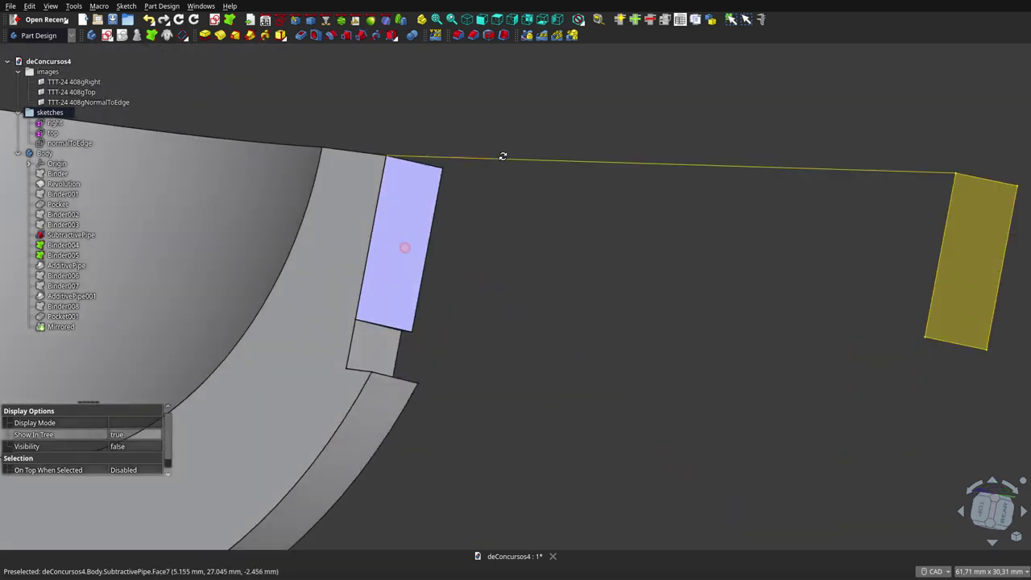
scroll(575, 218, "down", 3)
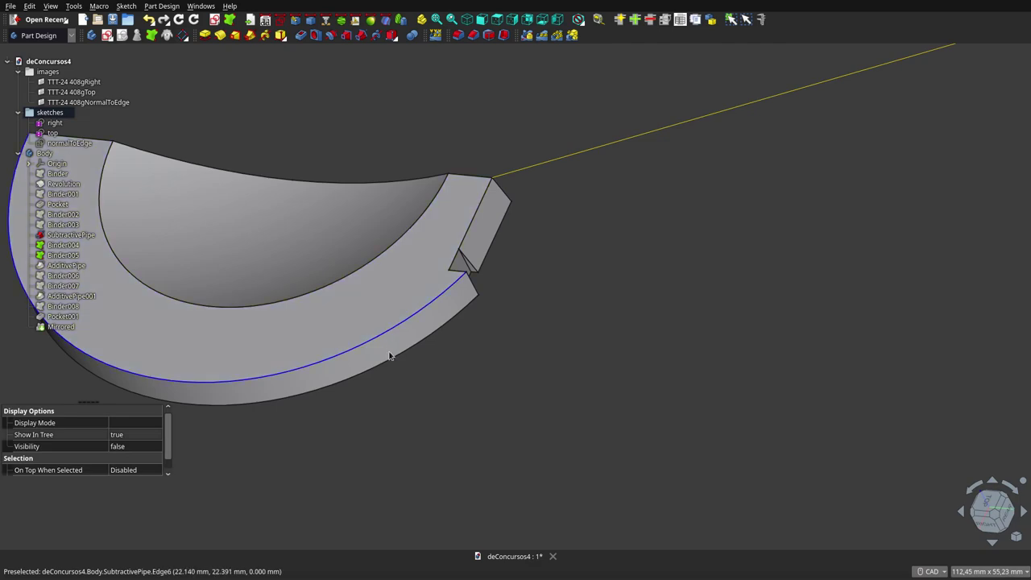
scroll(391, 358, "down", 3)
Show the AdditivePipe handle solid and inspect it against Binder004 and Binder005.
left_click(71, 267)
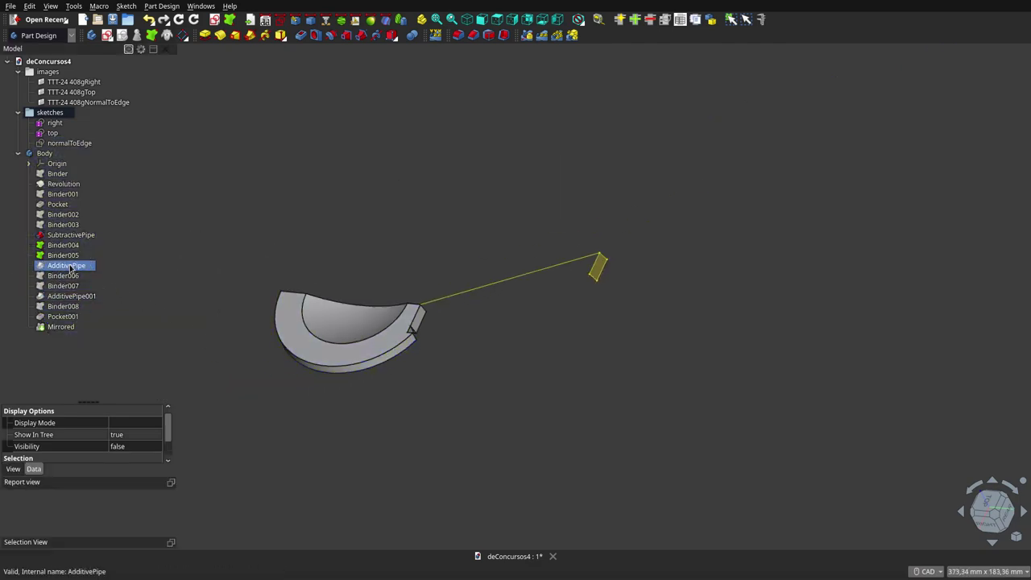
key("space")
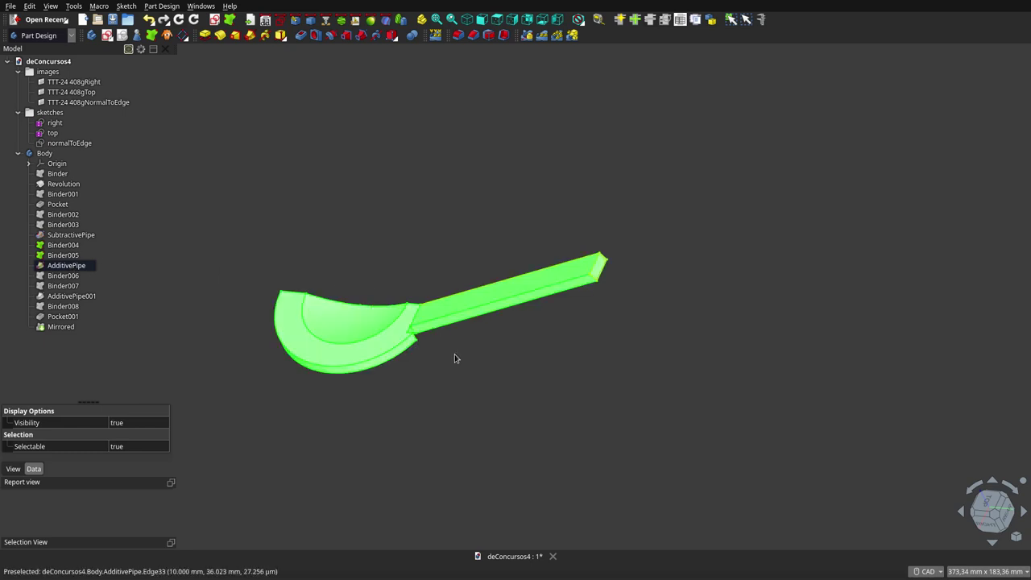
mouse_move(483, 388)
middle_mouse_down()
mouse_move(435, 413)
mouse_move(341, 347)
mouse_move(448, 344)
mouse_move(480, 363)
middle_mouse_up()
left_click(63, 244)
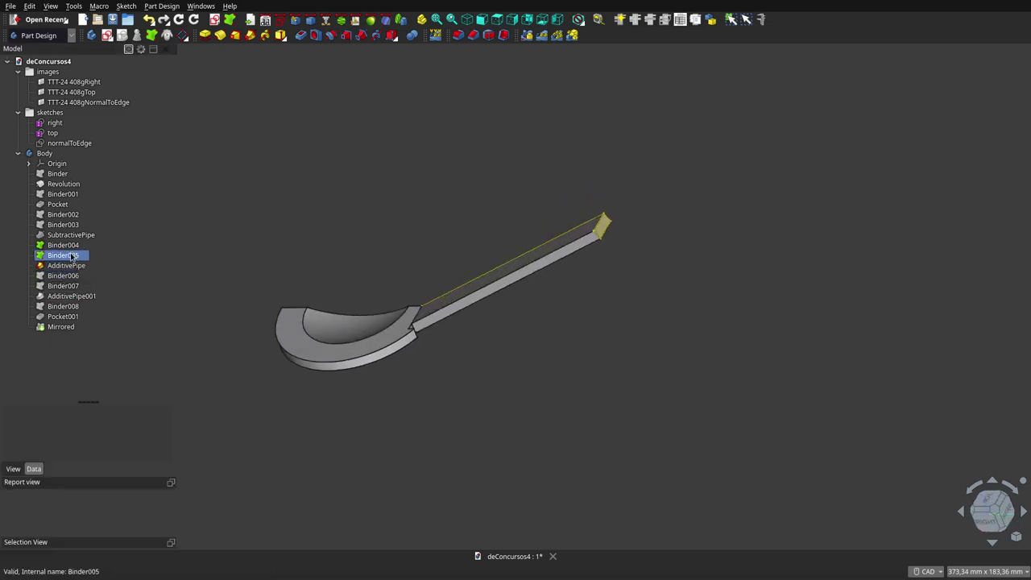
left_click(69, 255)
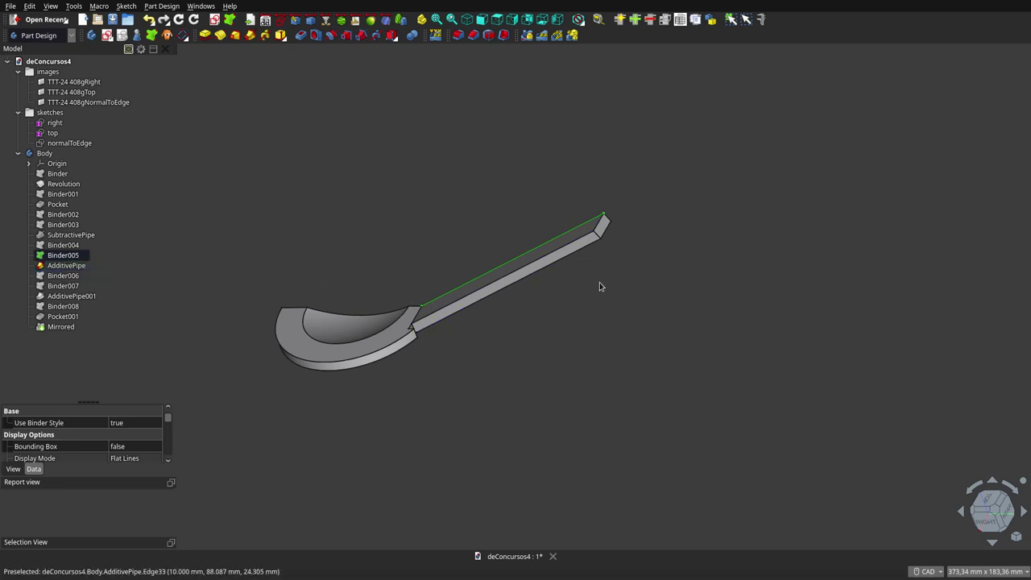
middle_click_drag(612, 292, 593, 319)
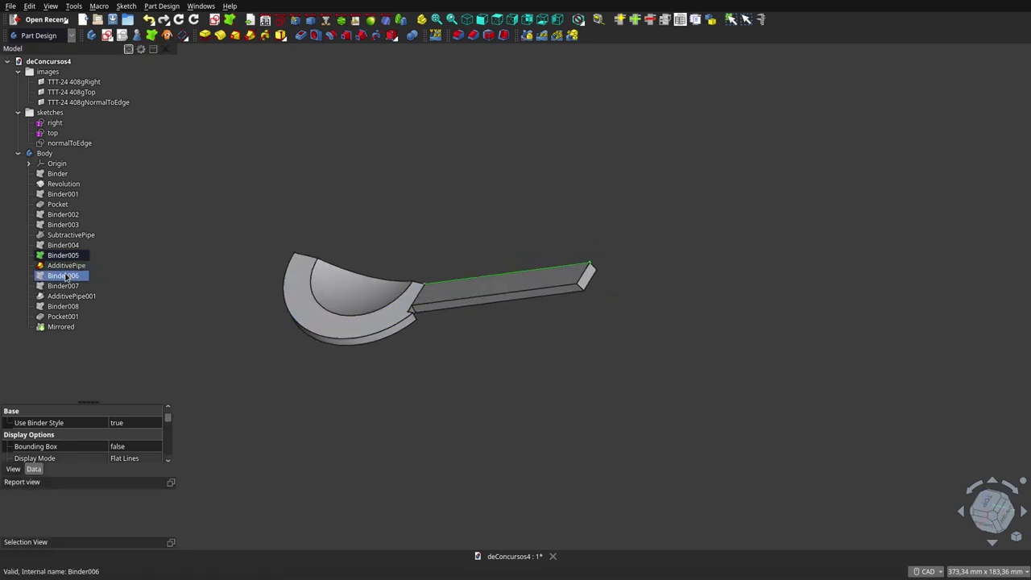
Examine the bent Binder007 strip and normalToEdge sketch around the bend.
left_click(70, 286)
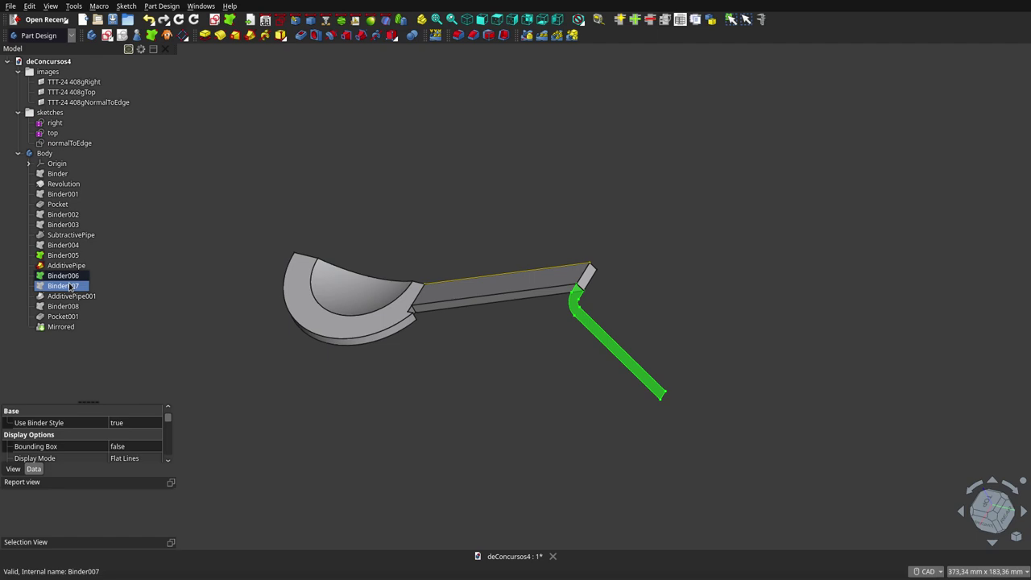
left_click(66, 143)
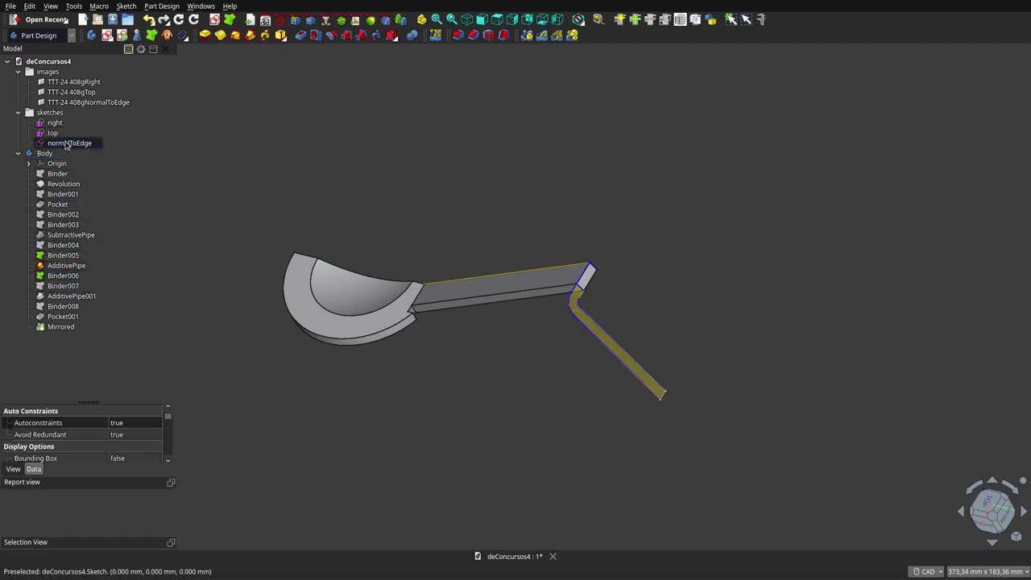
mouse_move(622, 315)
middle_mouse_down()
mouse_move(571, 349)
mouse_move(559, 333)
mouse_move(582, 336)
middle_mouse_up()
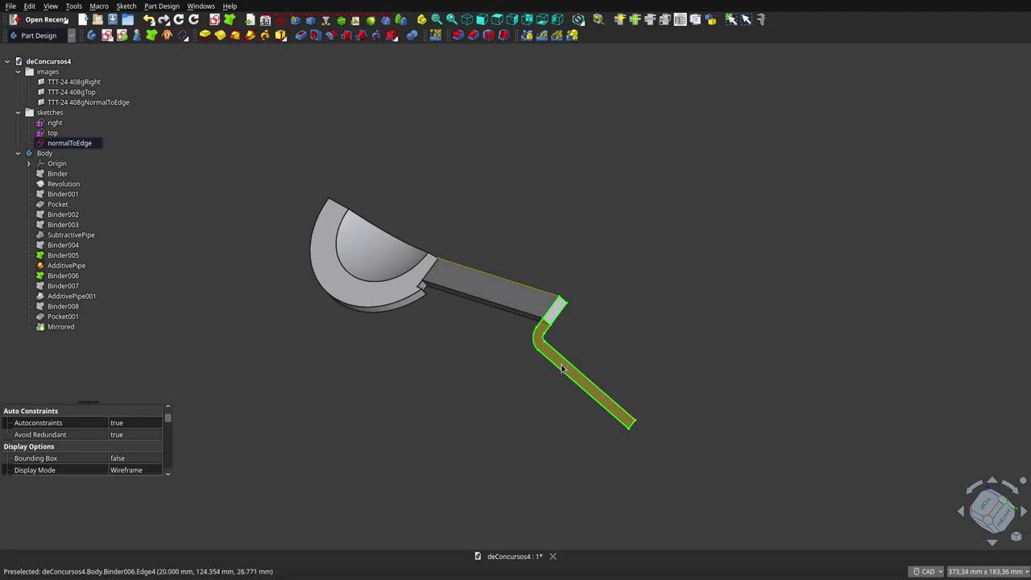
left_click(71, 288)
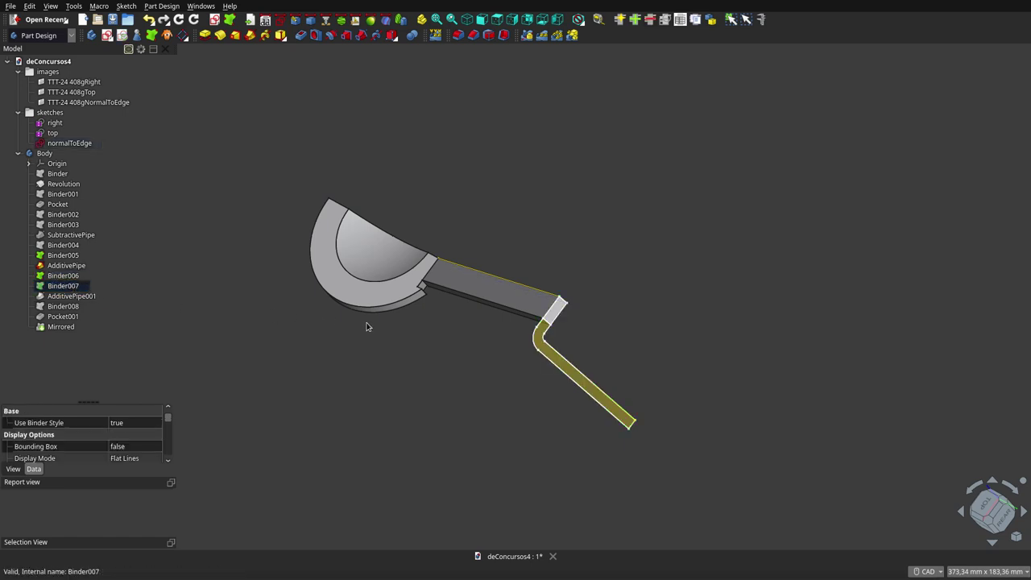
middle_click_drag(369, 324, 456, 256)
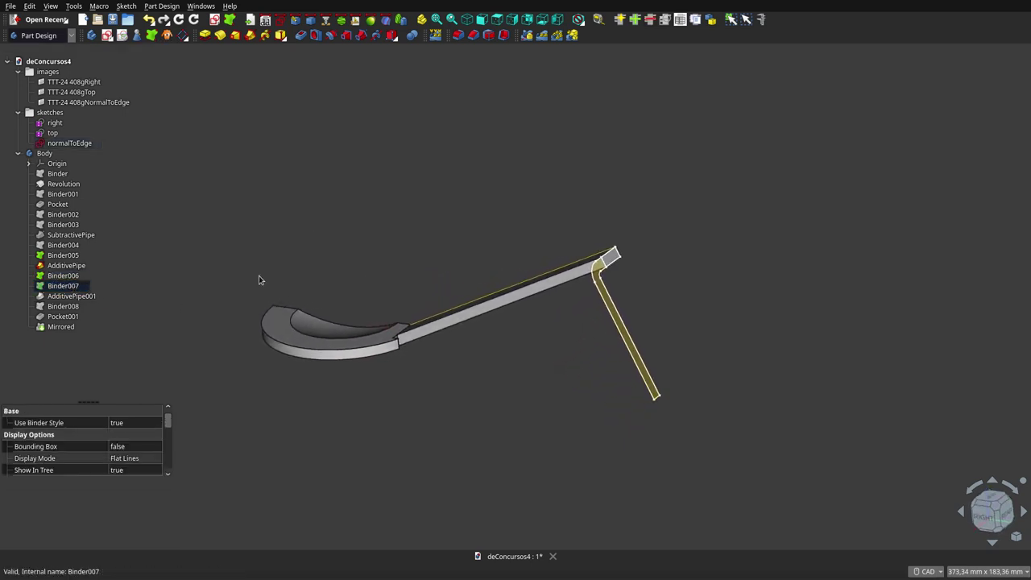
Hide the AdditivePipe spoon solid.
left_click(51, 268)
left_click(51, 275)
left_click(63, 255)
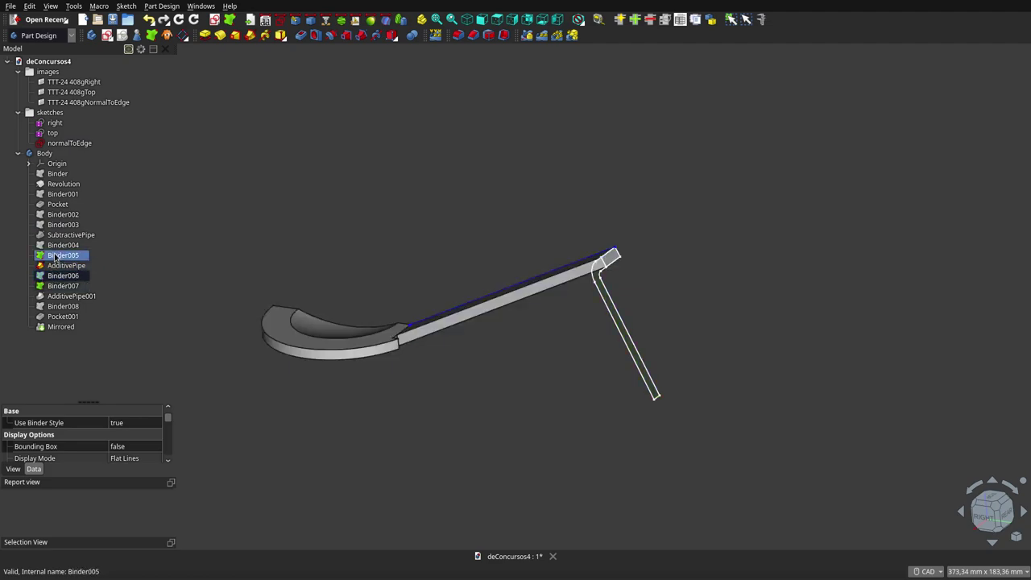
left_click(249, 286)
left_click(332, 307)
left_click(66, 266)
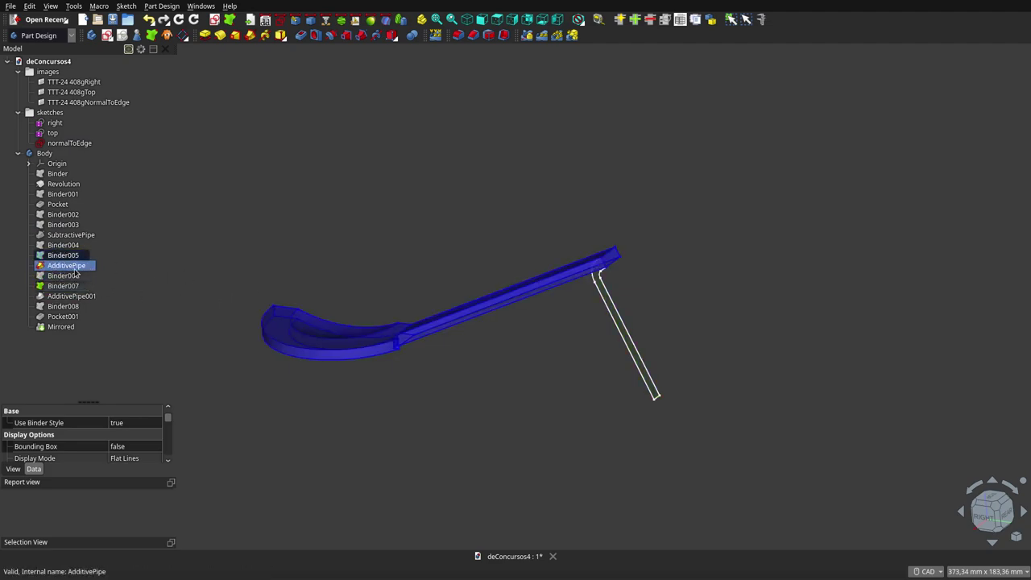
key("space")
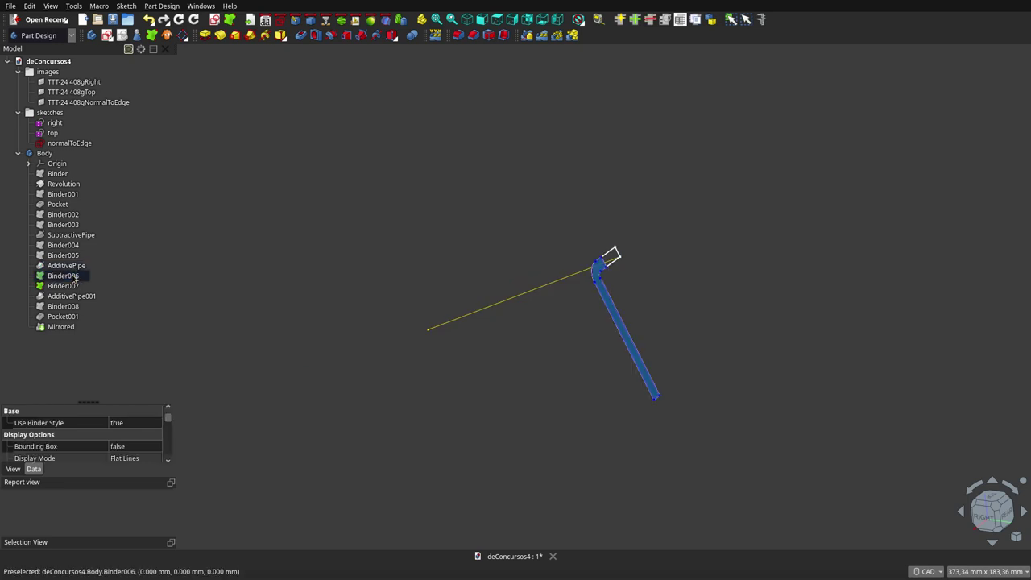
Select Binder006 and view the remaining reference geometry from a slightly different angle.
left_click(73, 277)
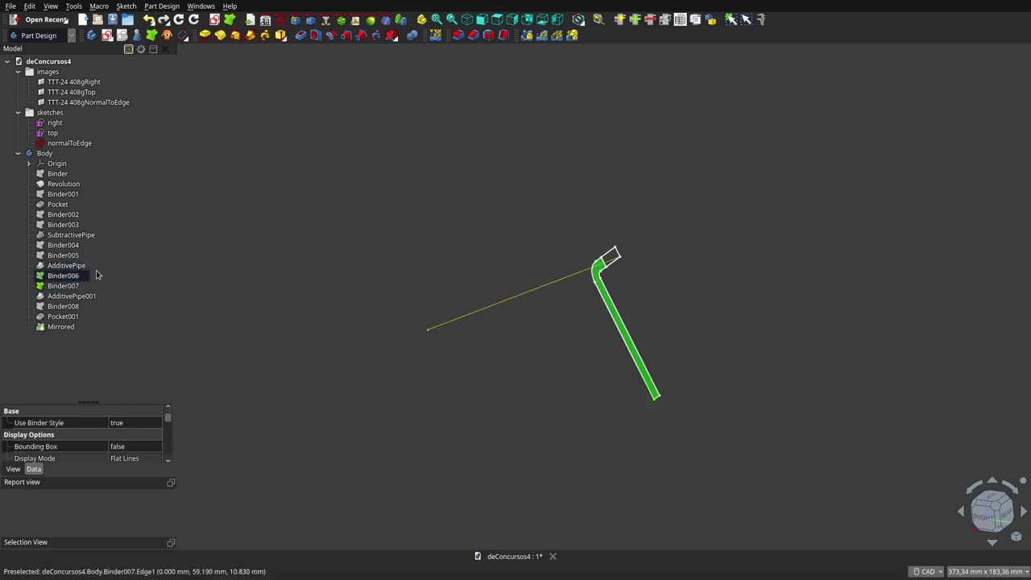
mouse_move(530, 341)
middle_mouse_down()
mouse_move(564, 335)
mouse_move(492, 321)
middle_mouse_up()
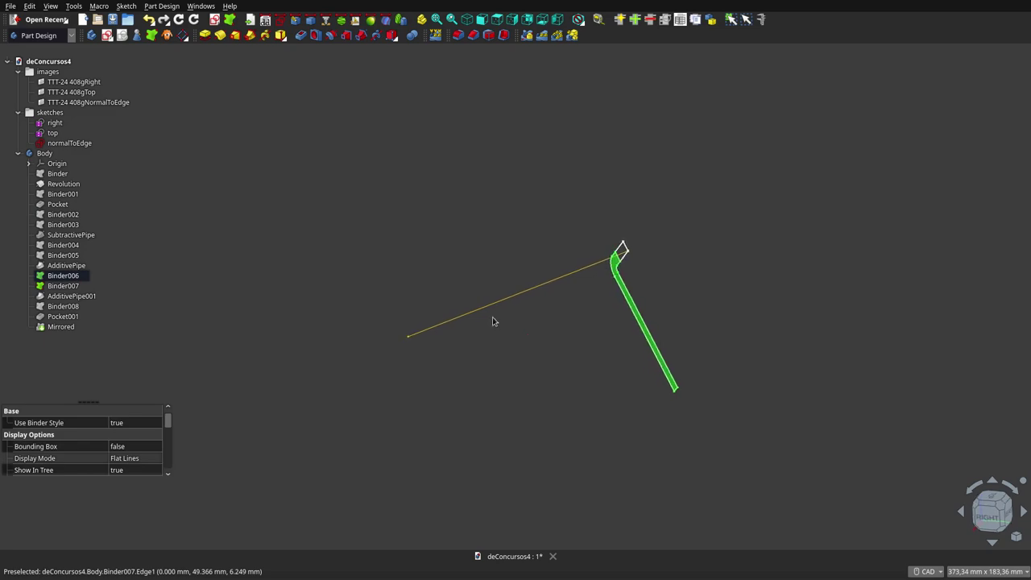
left_click(74, 93)
Show the TTT-24 408gRight reference image and zoom into Section A-A.
left_click(79, 102)
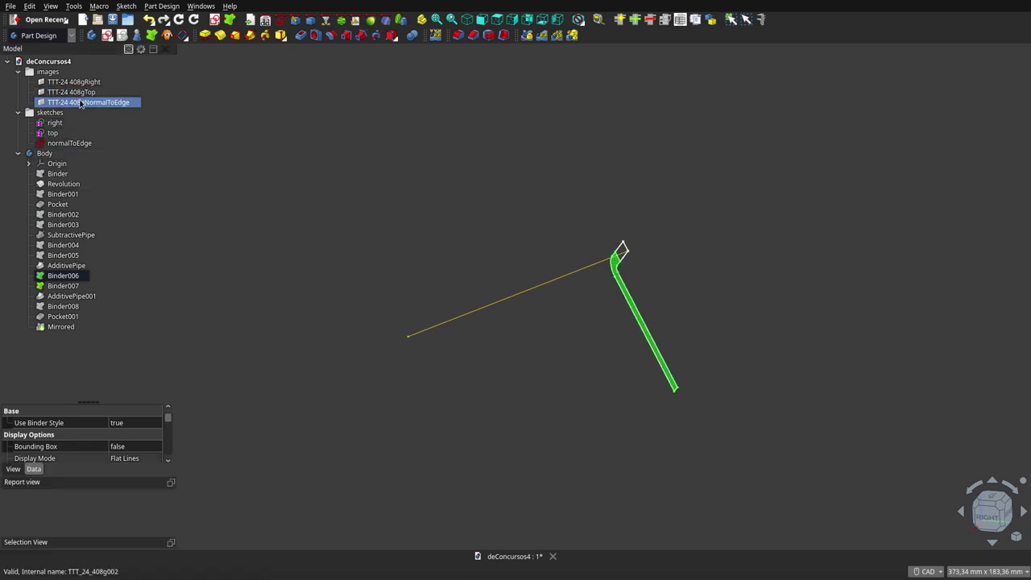
left_click(72, 81)
key("space")
scroll(498, 311, "down", 2)
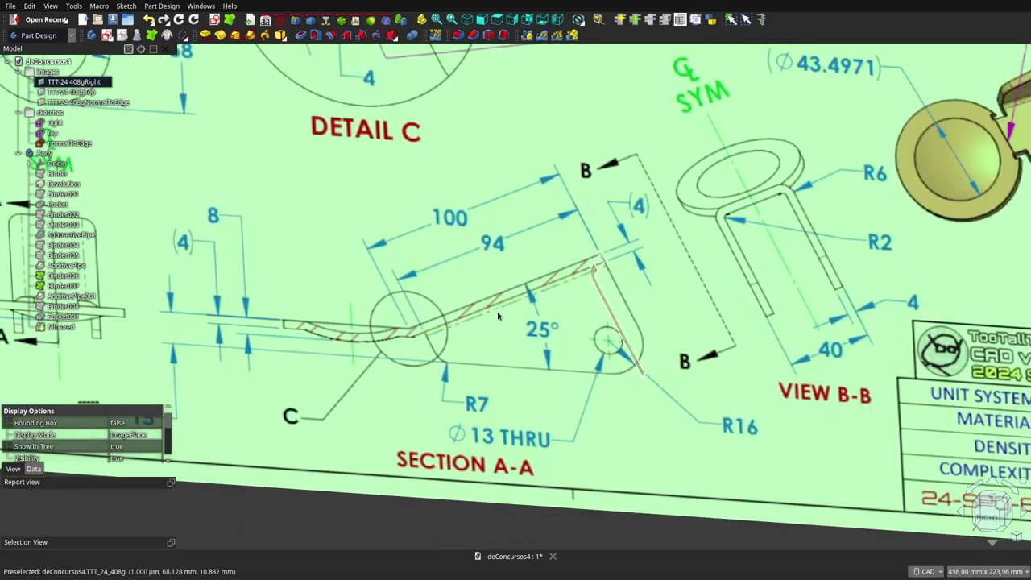
scroll(497, 310, "down", 2)
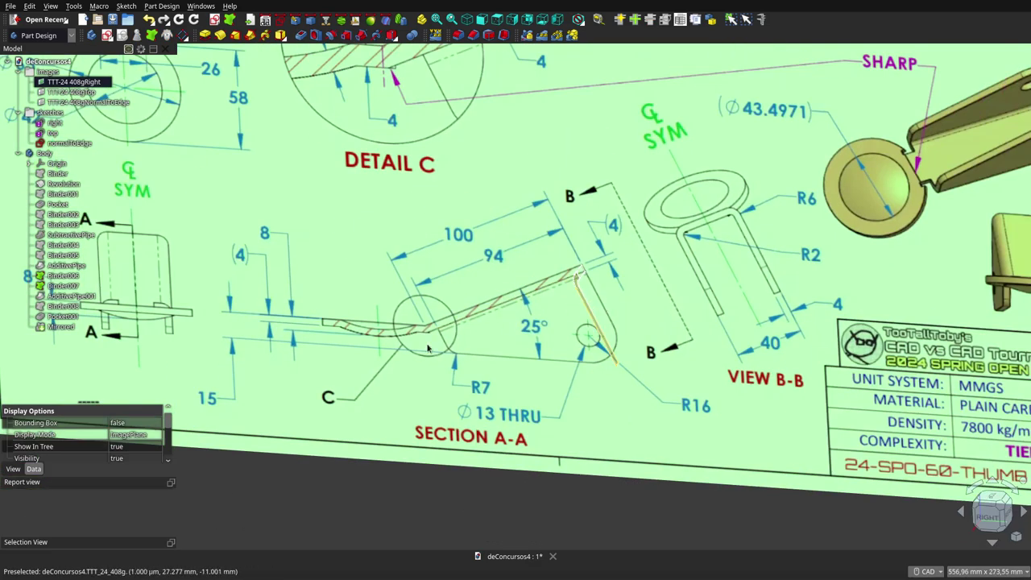
scroll(431, 338, "up", 3)
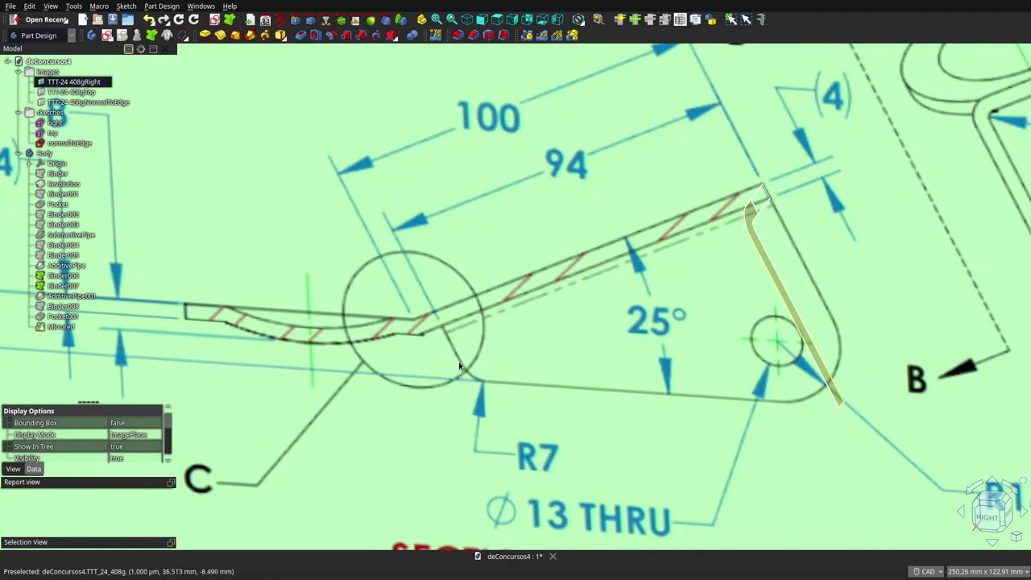
scroll(466, 375, "down", 1)
scroll(499, 342, "down", 2)
scroll(499, 341, "down", 2)
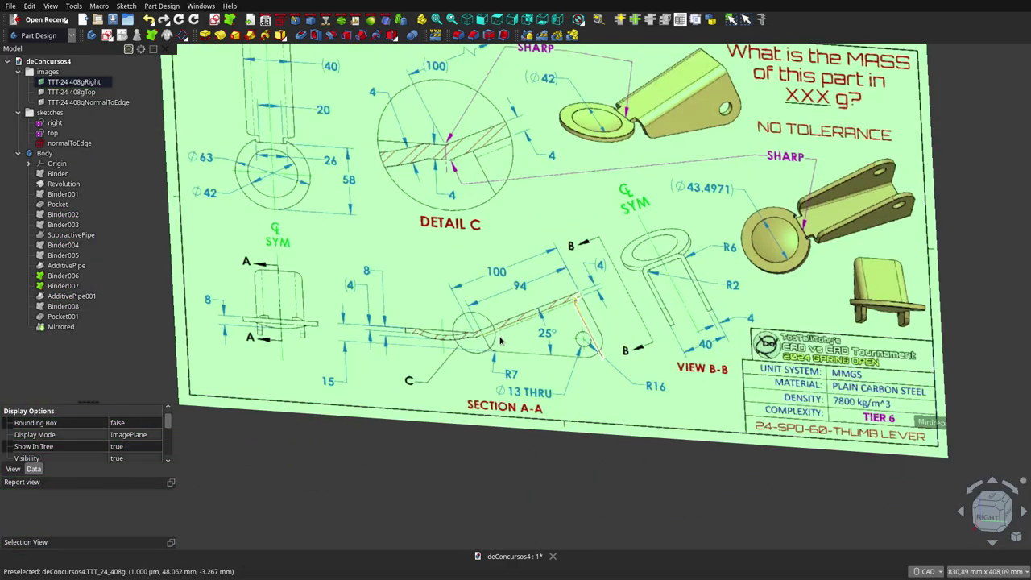
Show the AdditivePipe001 solid over the drawing, face-on in the Right view (key 3).
left_click(75, 297)
key("space")
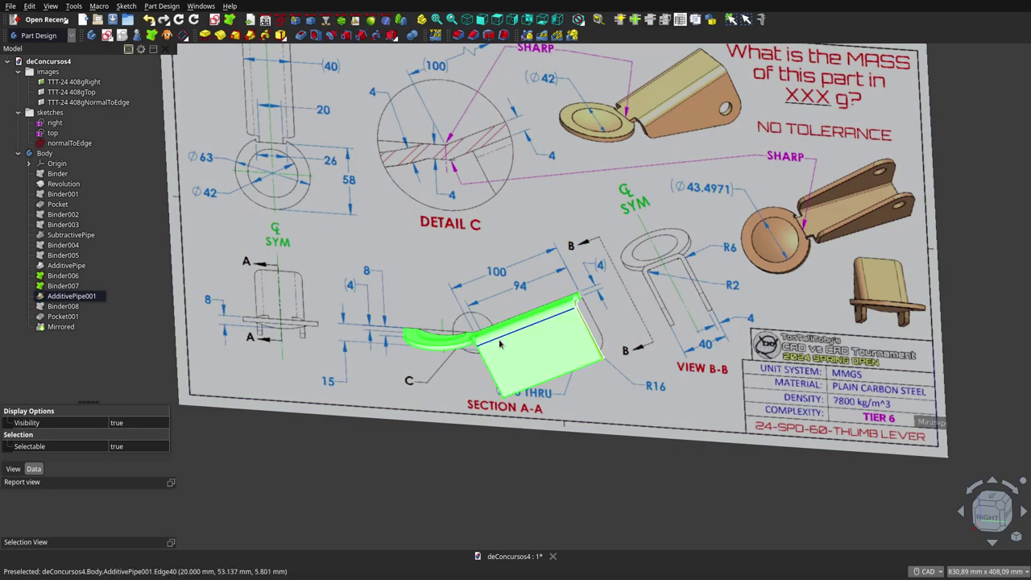
key("3")
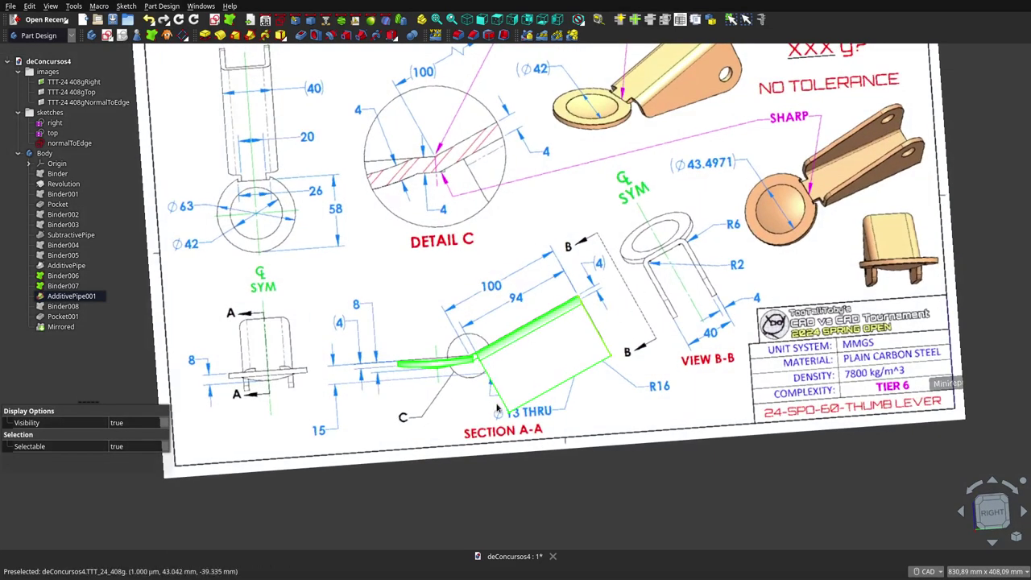
scroll(632, 292, "down", 2)
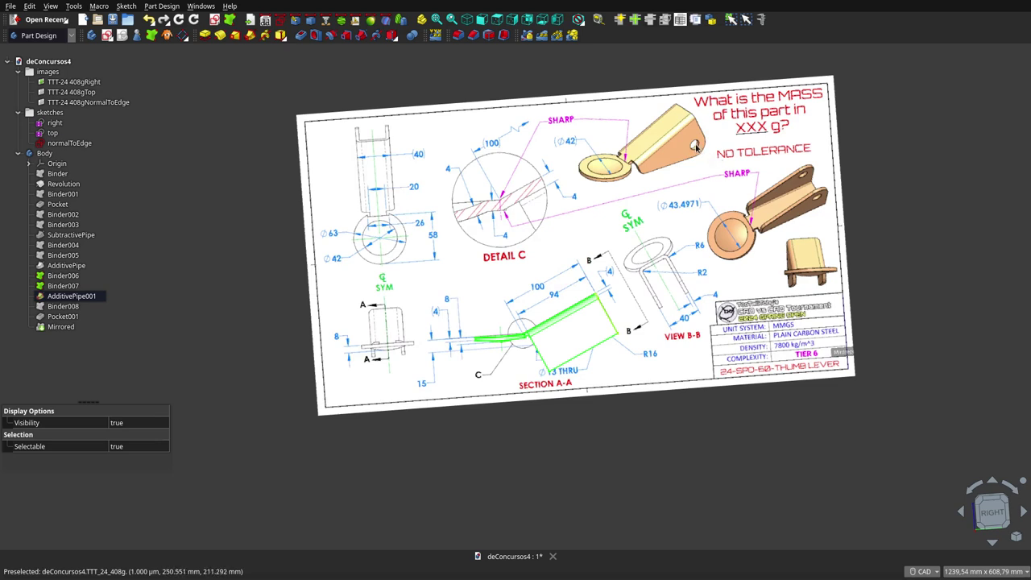
left_click(50, 287)
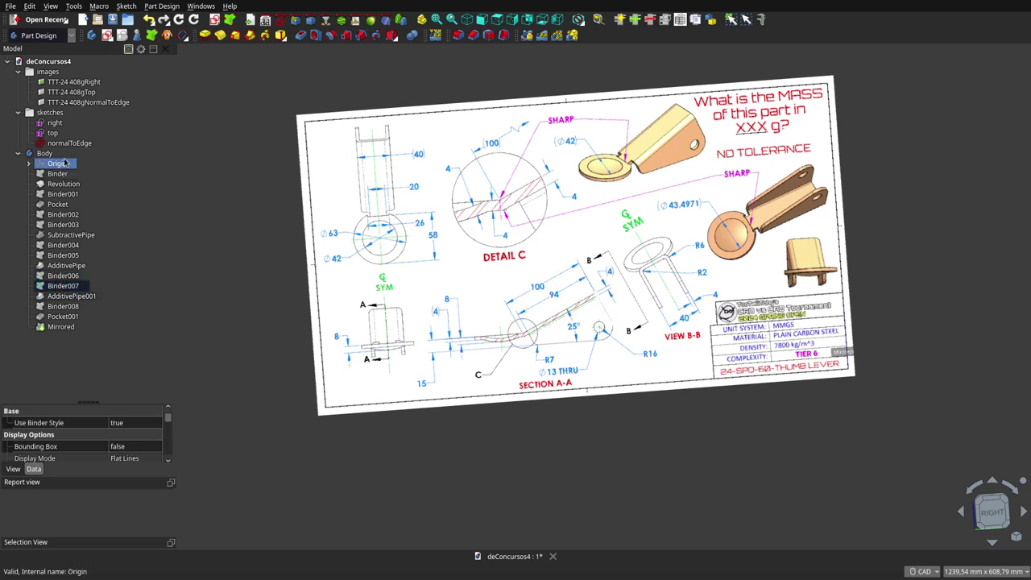
left_click(55, 123)
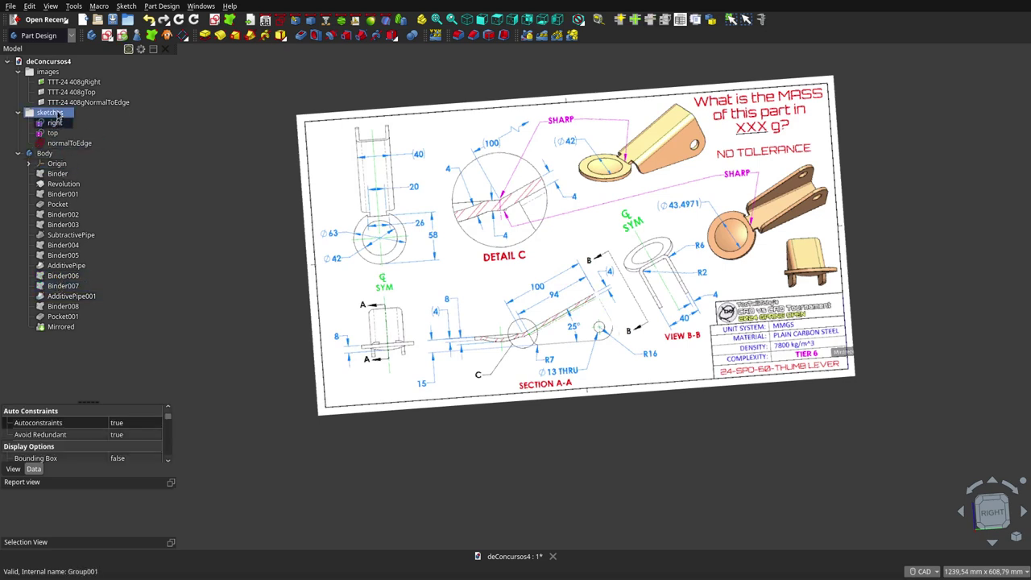
Hide the reference drawing images and show the 'right' profile sketch.
left_click(72, 82)
left_click(80, 102)
key("space")
left_click(64, 144)
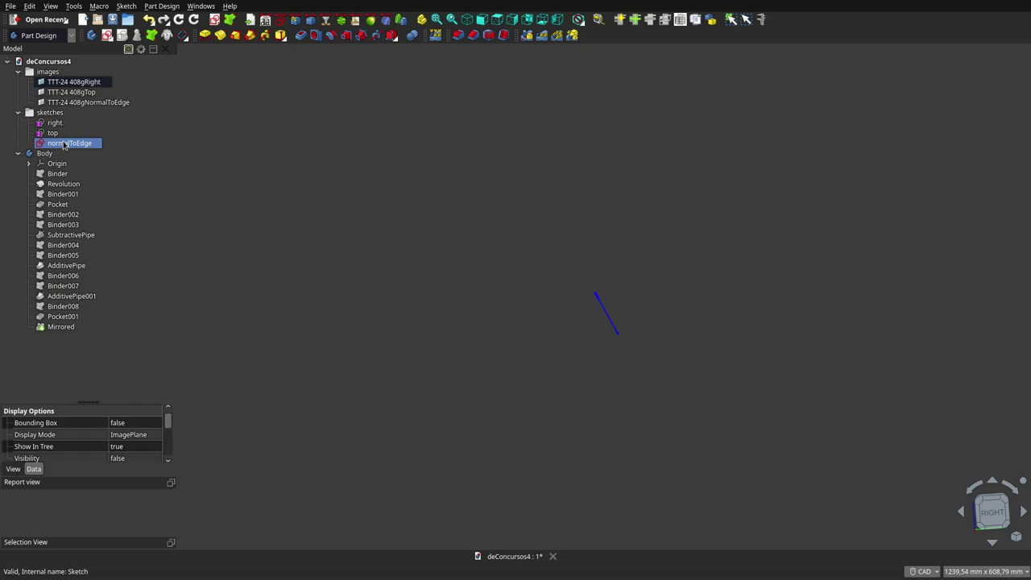
left_click(54, 123)
key("space")
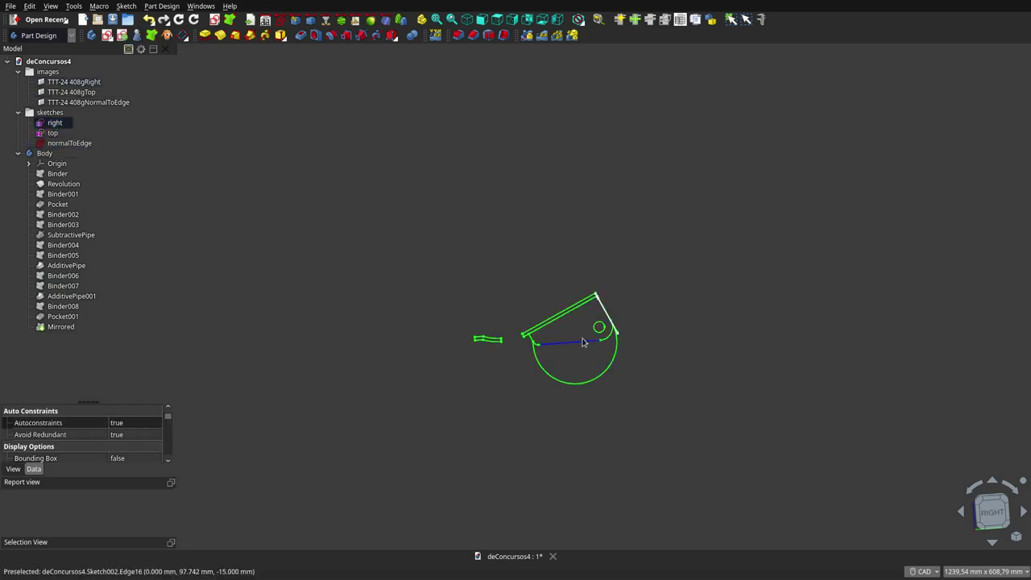
Locate the Binder008 shape and hide the AdditivePipe001 solid.
scroll(576, 360, "up", 3)
left_click(477, 333)
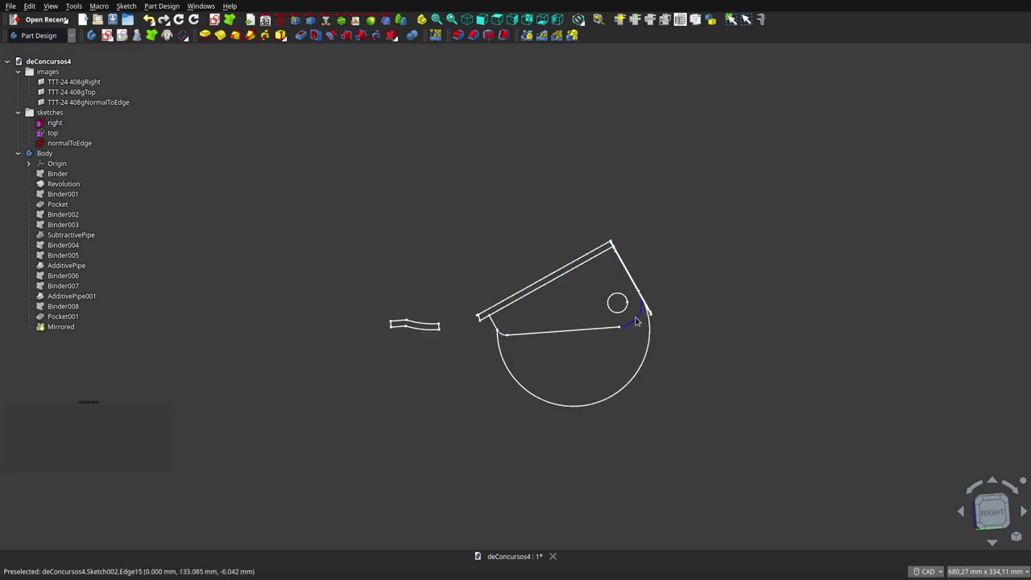
left_click(71, 309)
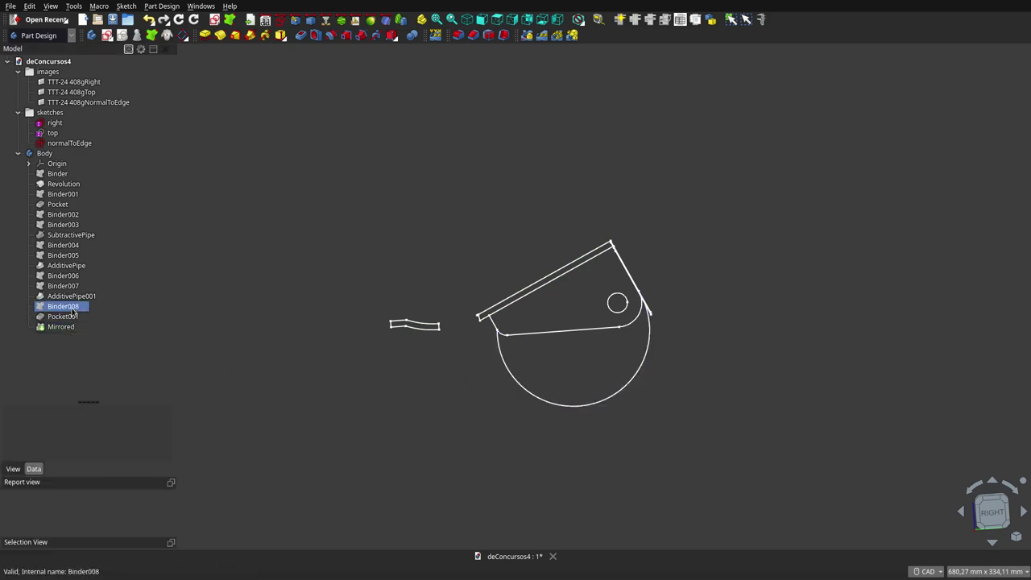
left_click(75, 316)
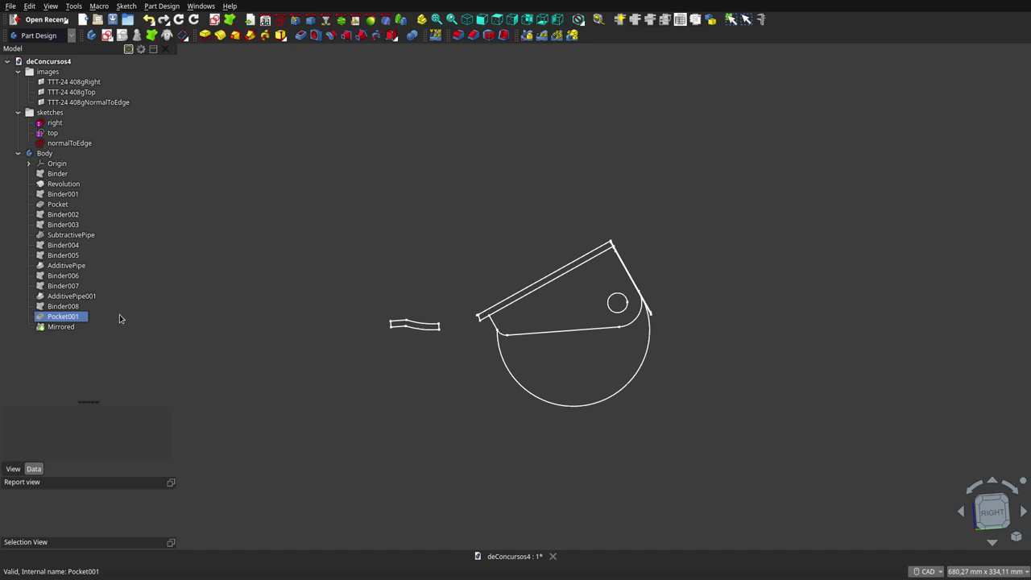
left_click(501, 184)
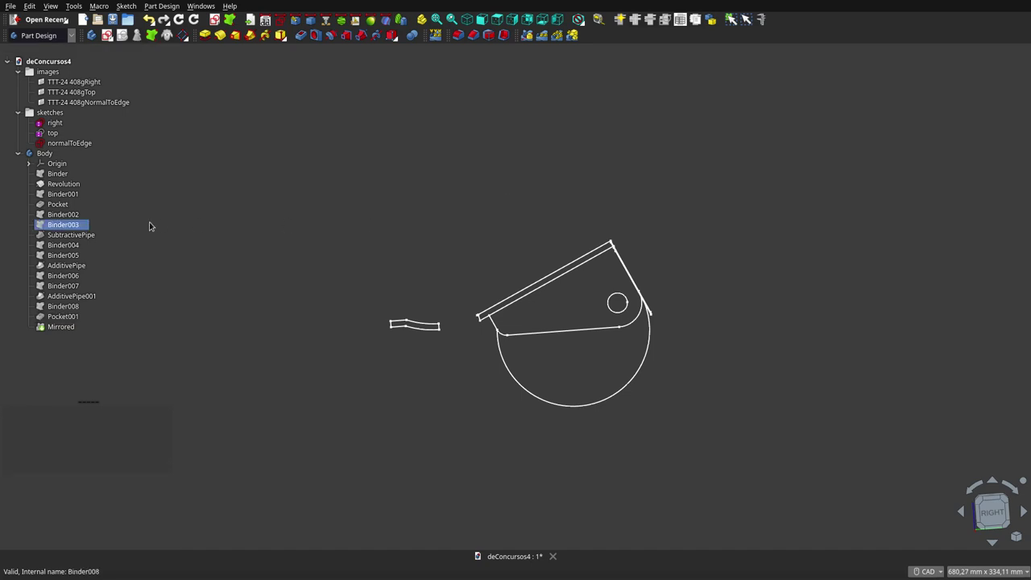
left_click(74, 307)
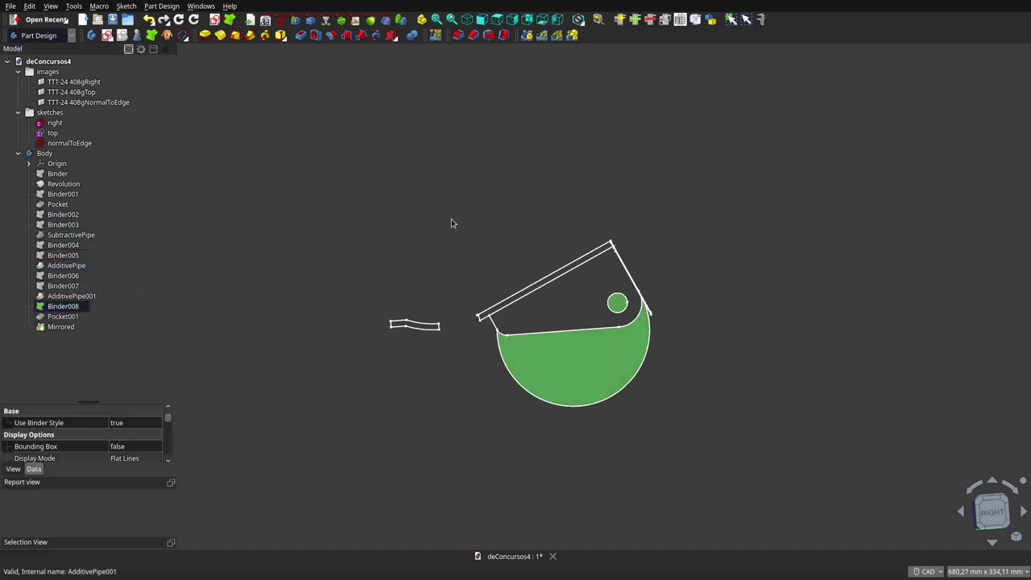
left_click(555, 234)
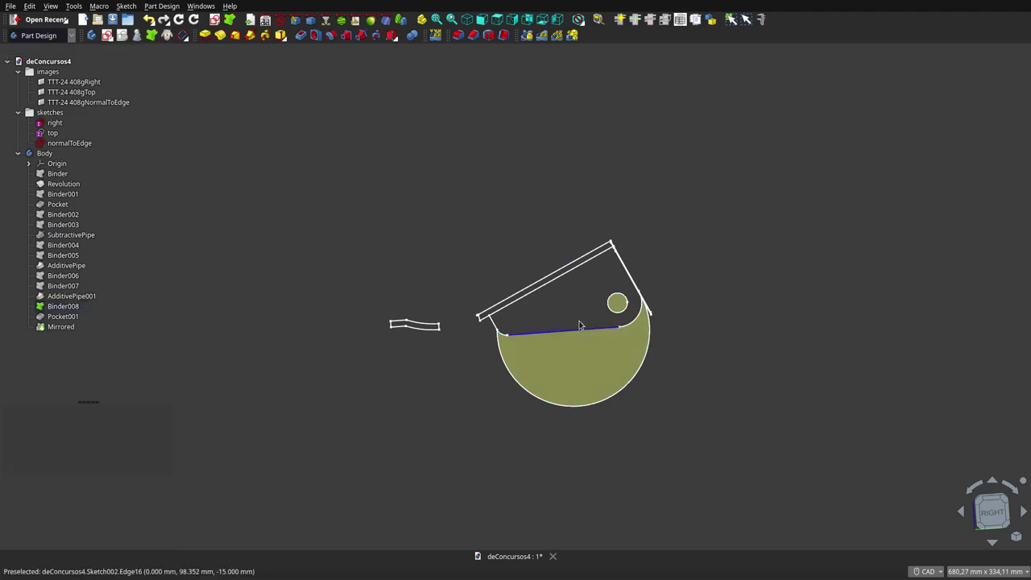
left_click(73, 298)
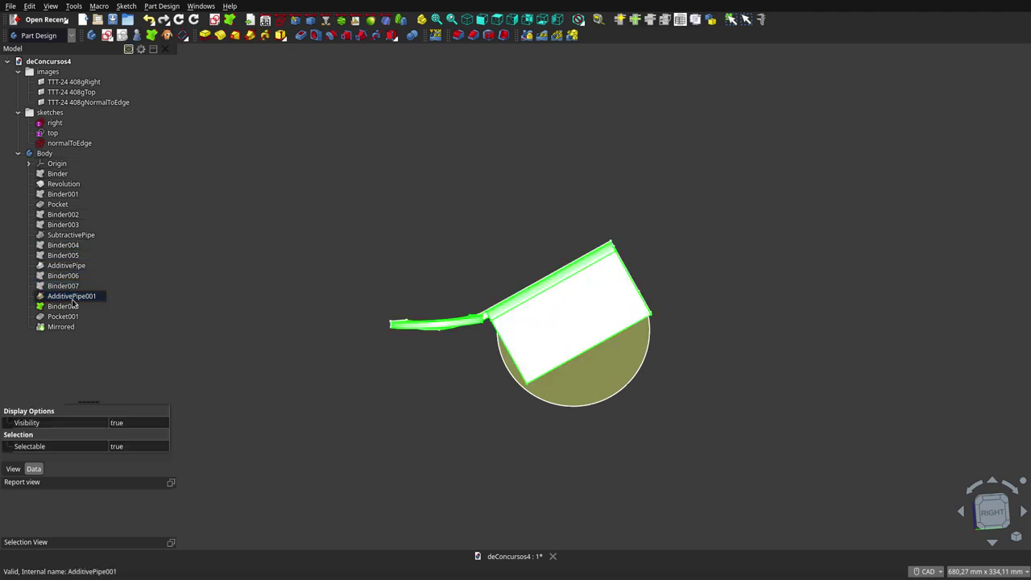
key("space")
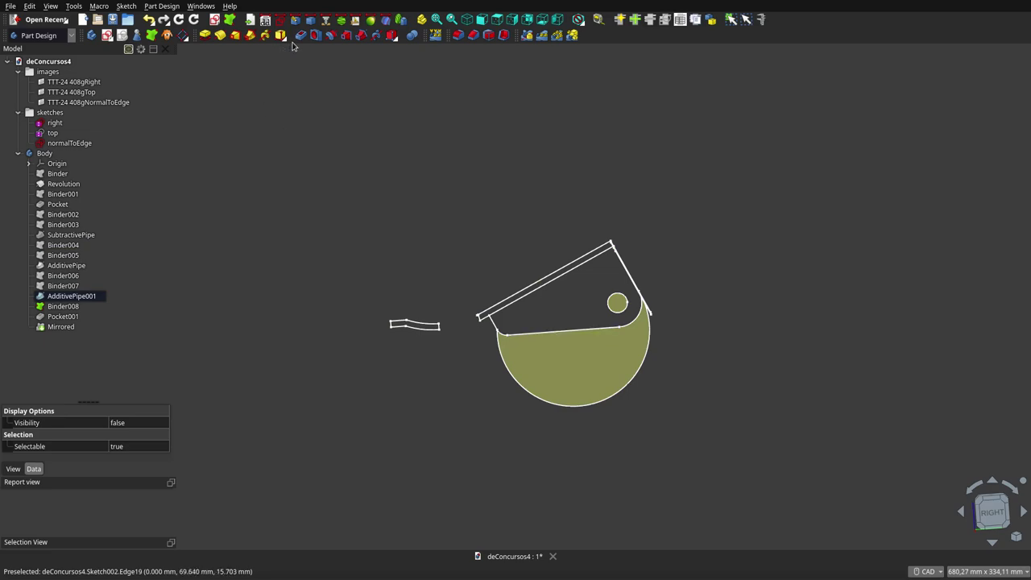
Show the Pocket001 solid and orbit to inspect it from above and side-on.
left_click(64, 317)
key("space")
left_click(538, 265)
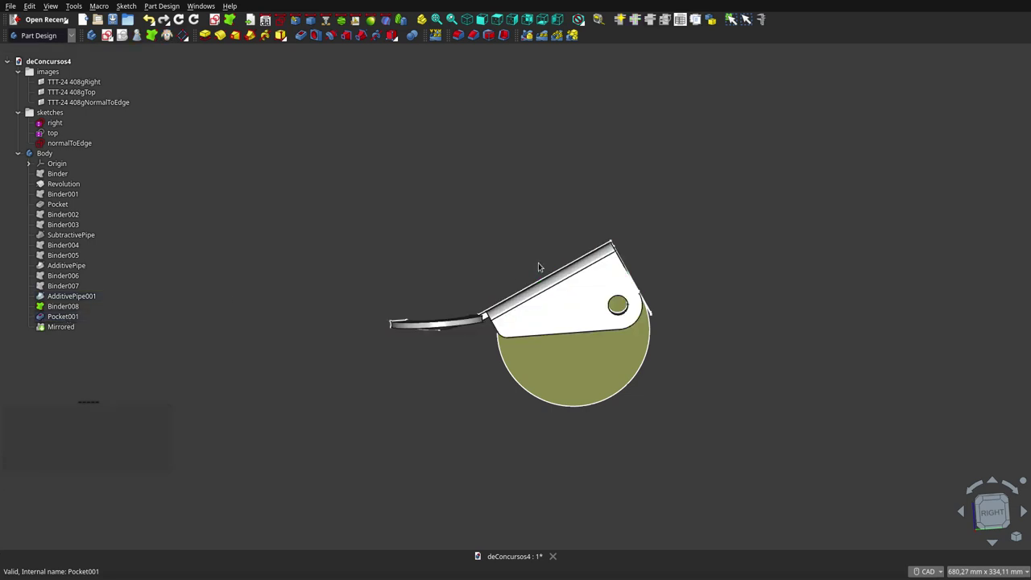
mouse_move(529, 199)
middle_mouse_down()
mouse_move(552, 97)
mouse_move(539, 210)
mouse_move(534, 182)
mouse_move(419, 310)
mouse_move(521, 223)
middle_mouse_up()
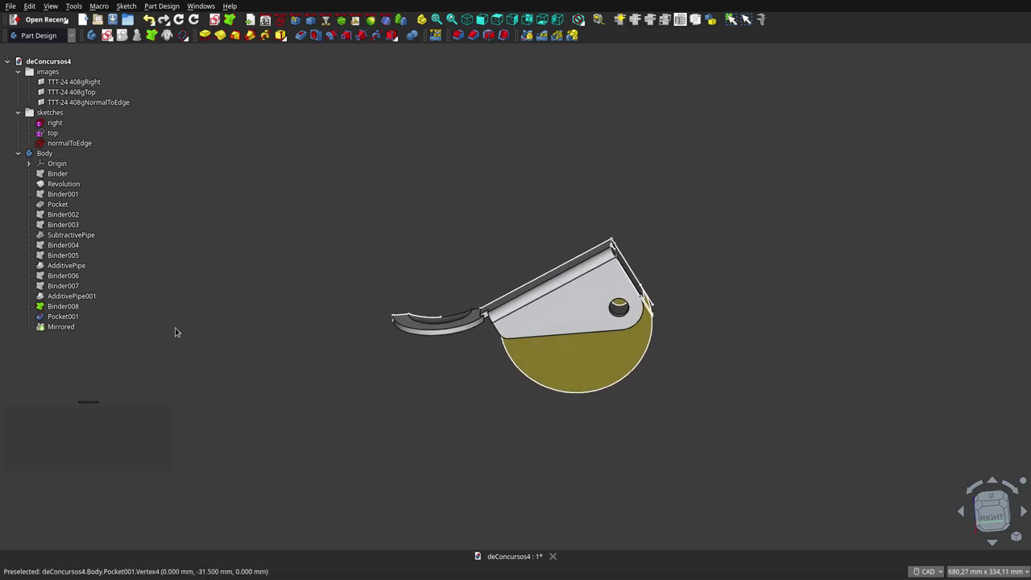
left_click(61, 326)
left_click(370, 326)
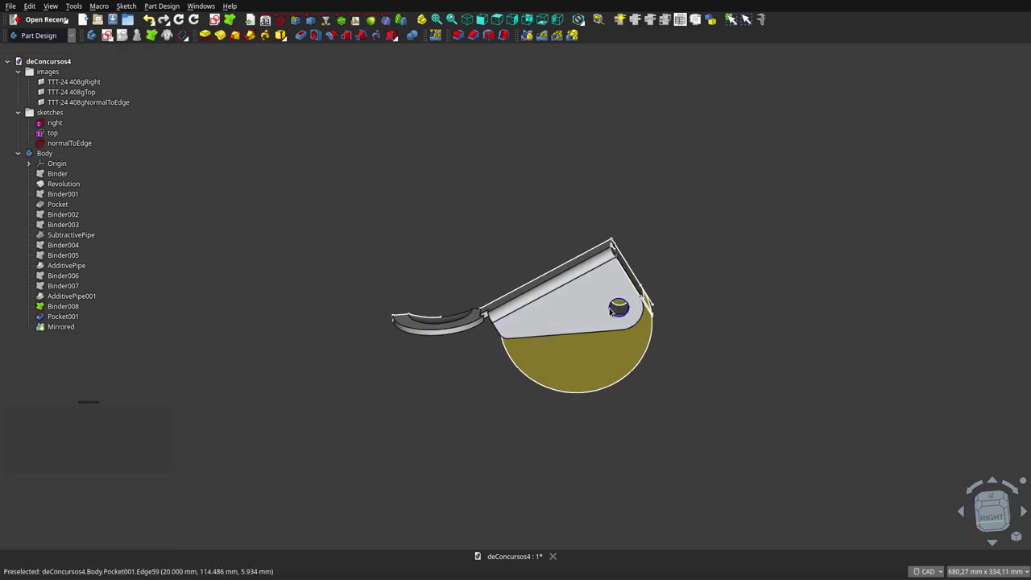
middle_click_drag(610, 311, 583, 352)
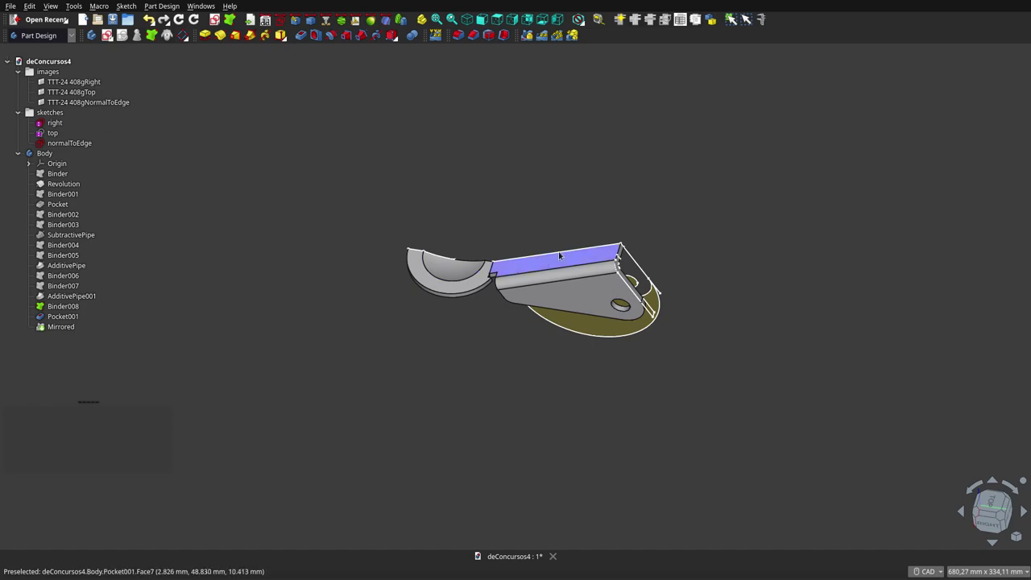
middle_click_drag(556, 306, 568, 208)
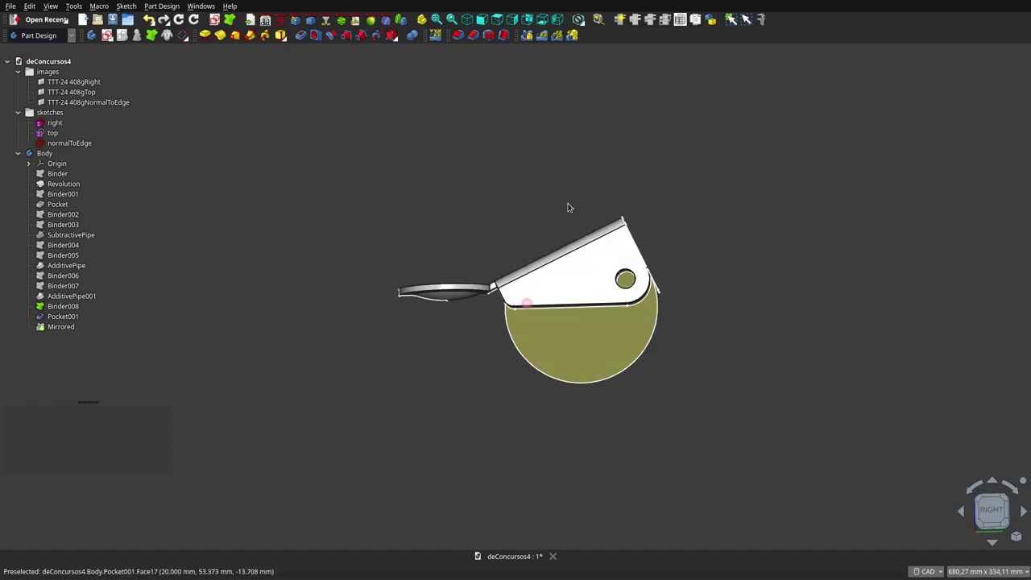
View the Mirrored solid isometrically with the sketches group hidden, orbiting to inspect it.
left_click(61, 327)
key("0")
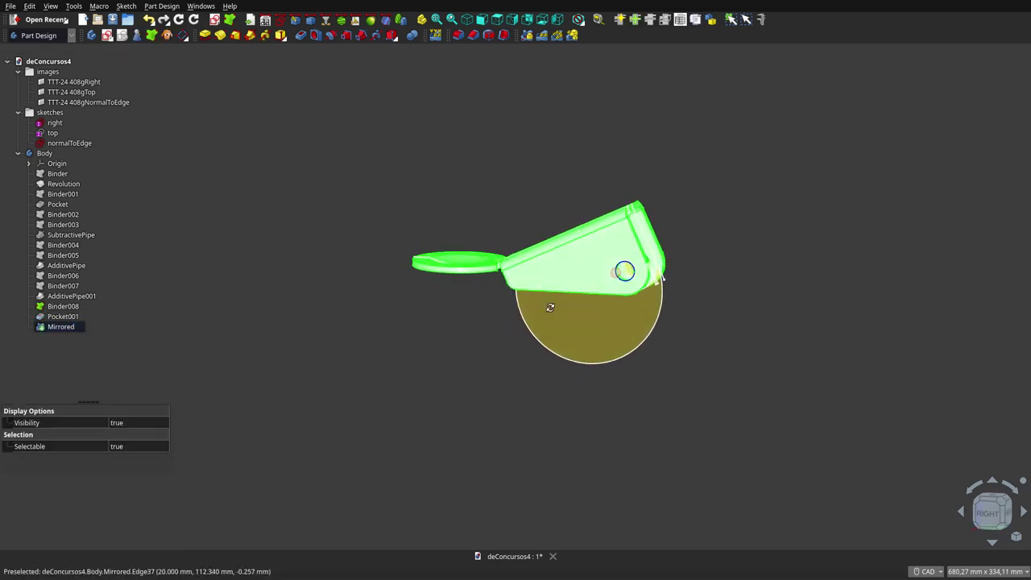
left_click(45, 306)
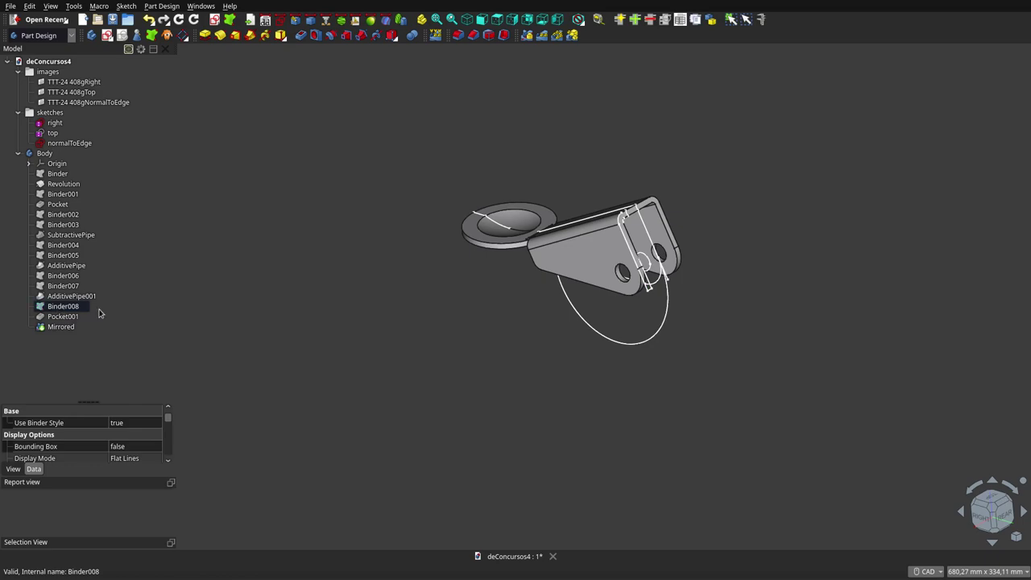
left_click(53, 117)
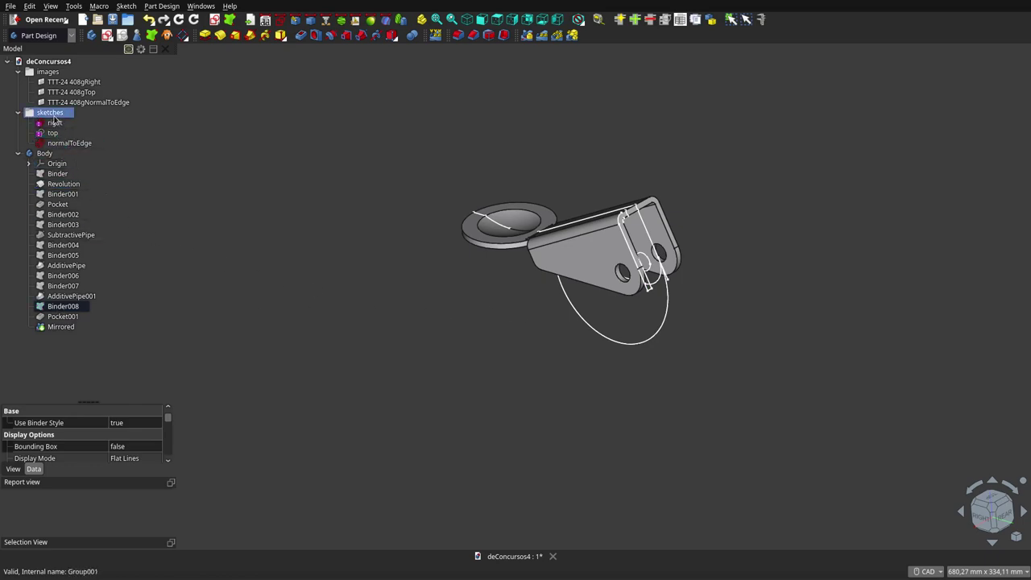
key("space")
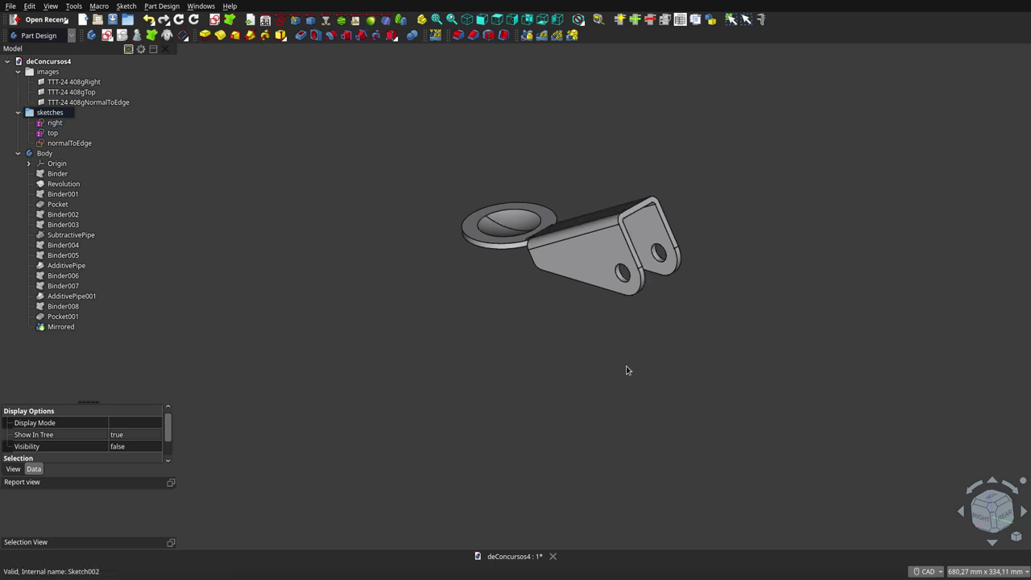
mouse_move(626, 368)
middle_mouse_down()
mouse_move(559, 345)
mouse_move(461, 358)
mouse_move(456, 285)
mouse_move(494, 246)
mouse_move(693, 272)
mouse_move(763, 294)
middle_mouse_up()
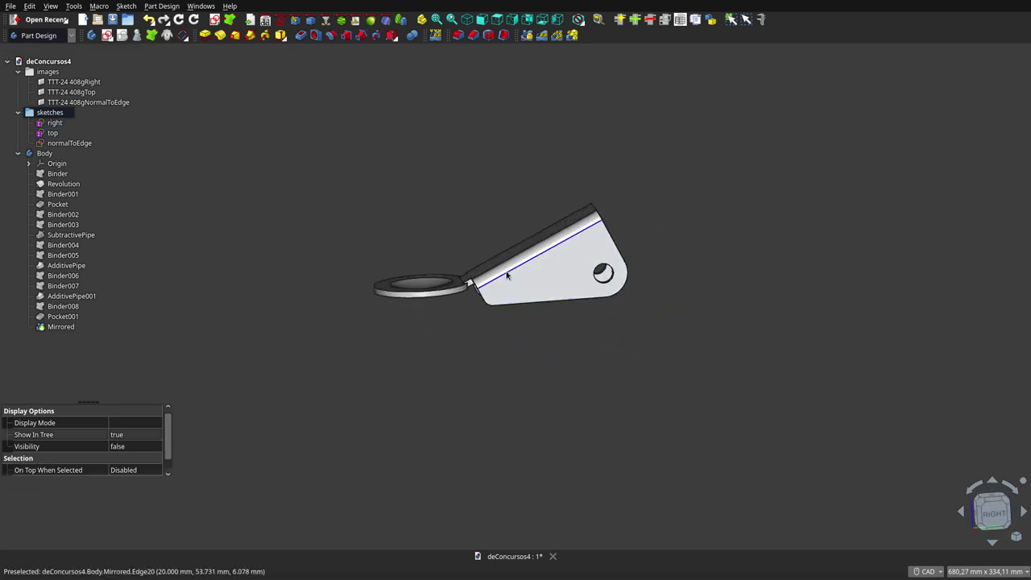
scroll(506, 274, "up", 2)
scroll(504, 267, "up", 2)
mouse_move(497, 202)
middle_mouse_down()
mouse_move(557, 321)
mouse_move(646, 285)
mouse_move(592, 148)
mouse_move(575, 198)
mouse_move(572, 269)
middle_mouse_up()
scroll(572, 268, "down", 3)
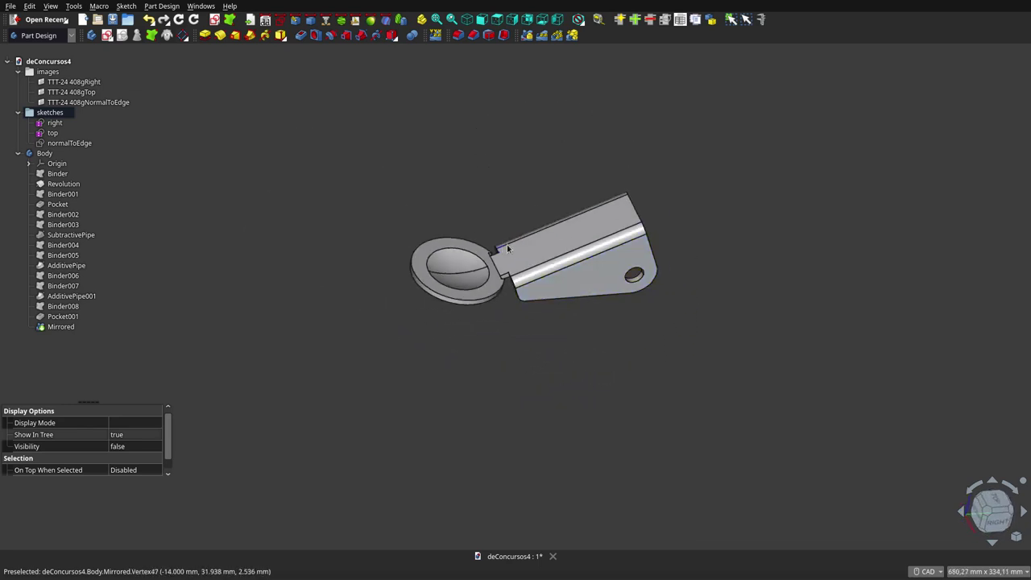
scroll(532, 260, "up", 3)
mouse_move(542, 276)
middle_mouse_down()
mouse_move(526, 228)
mouse_move(490, 223)
mouse_move(477, 252)
middle_mouse_up()
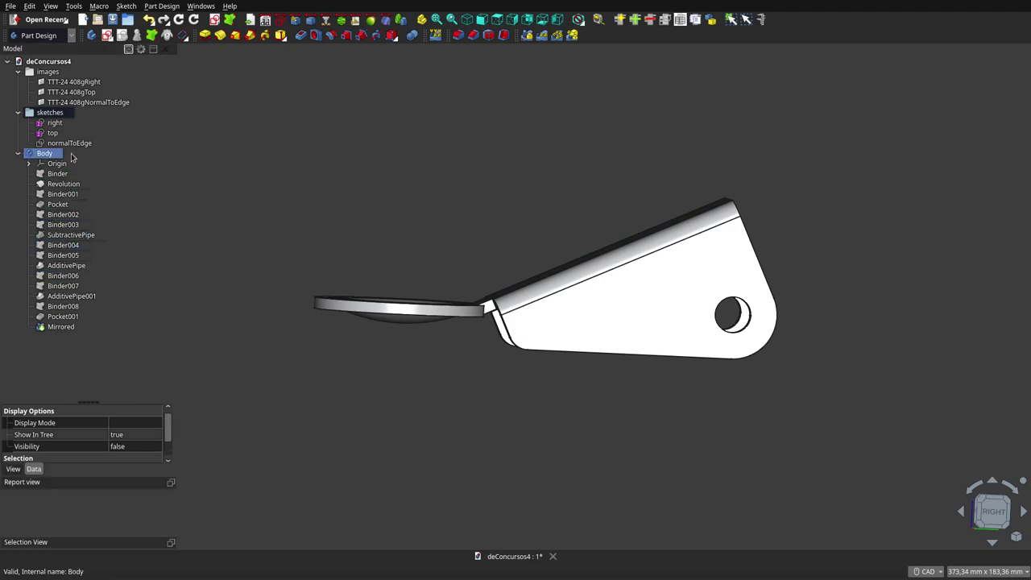
Show the Body's data properties, including mass and volume, in an enlarged property panel.
mouse_move(69, 143)
left_click(48, 154)
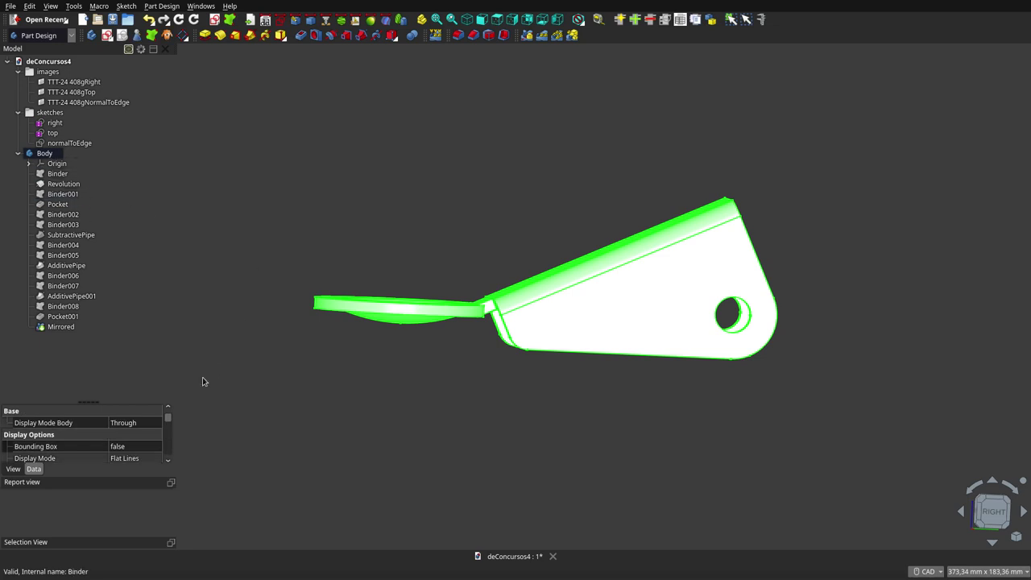
left_click_drag(92, 404, 113, 232)
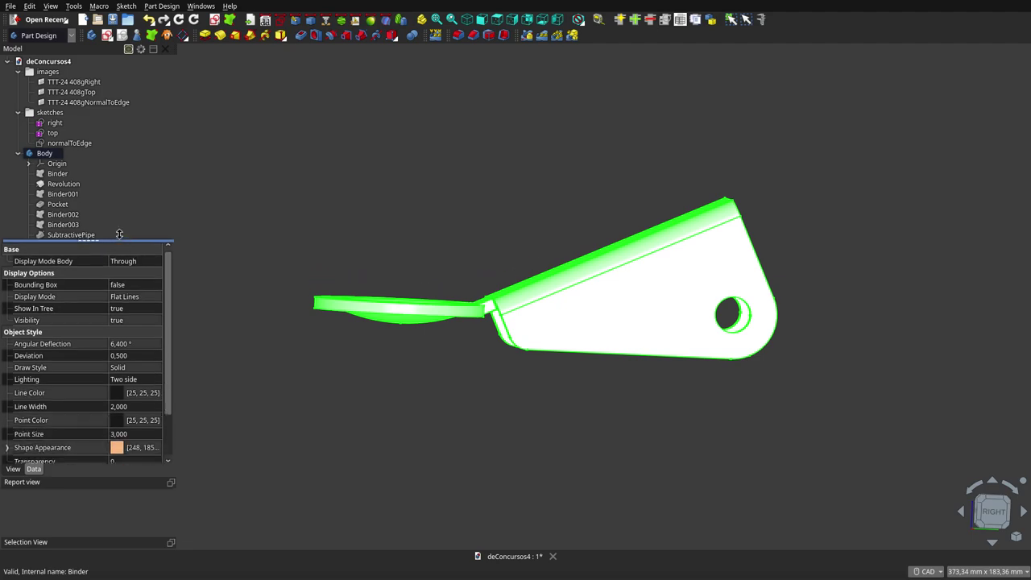
left_click(36, 467)
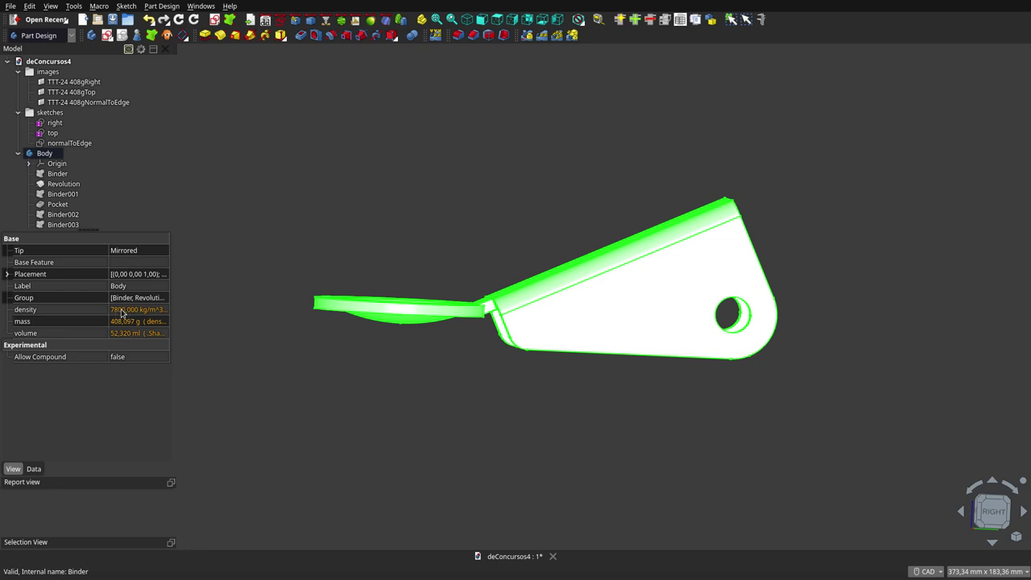
Show the TTT-24 408gRight reference drawing and view the model from the right.
left_click(77, 84)
key("space")
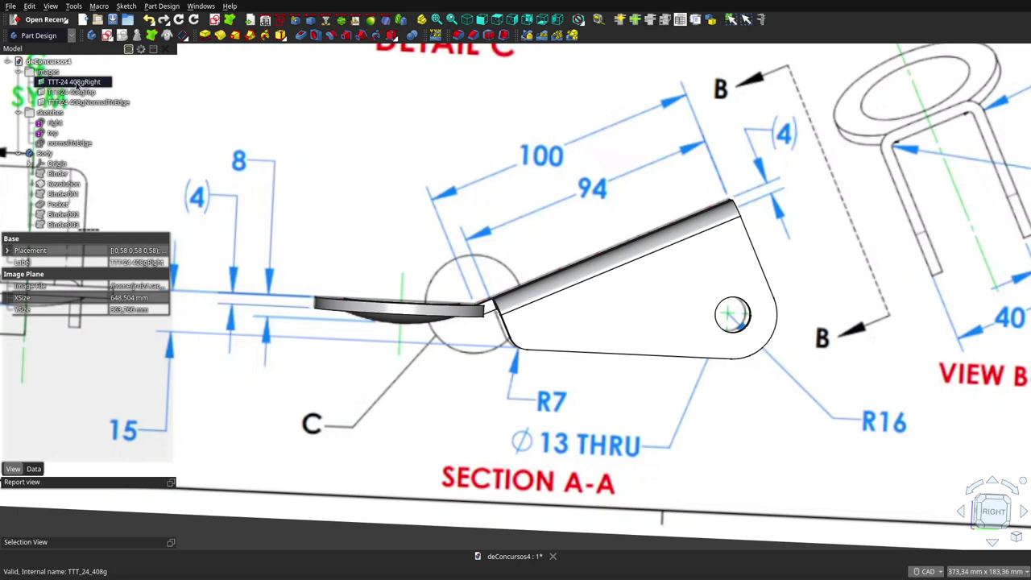
scroll(517, 271, "down", 3)
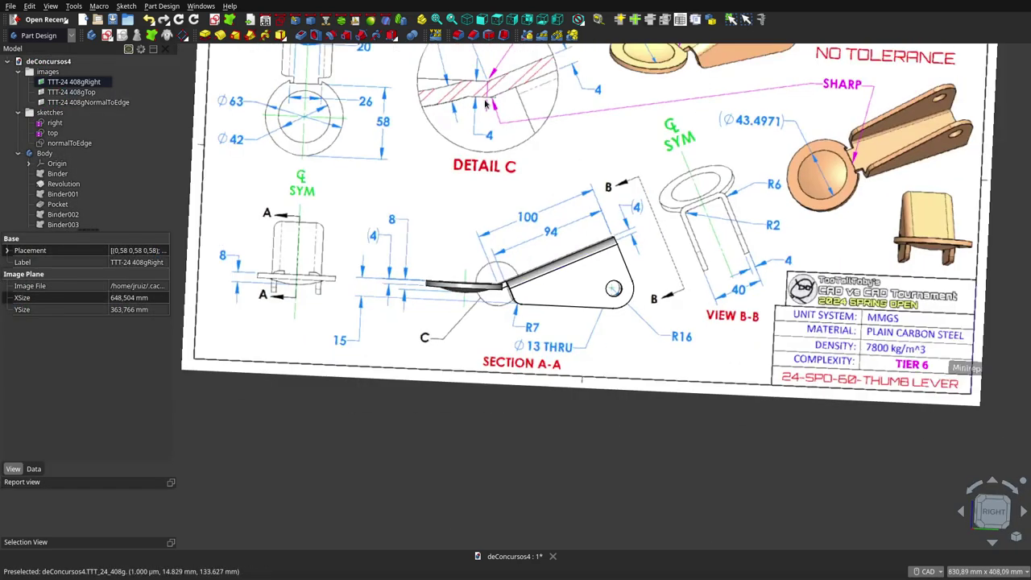
left_click(511, 24)
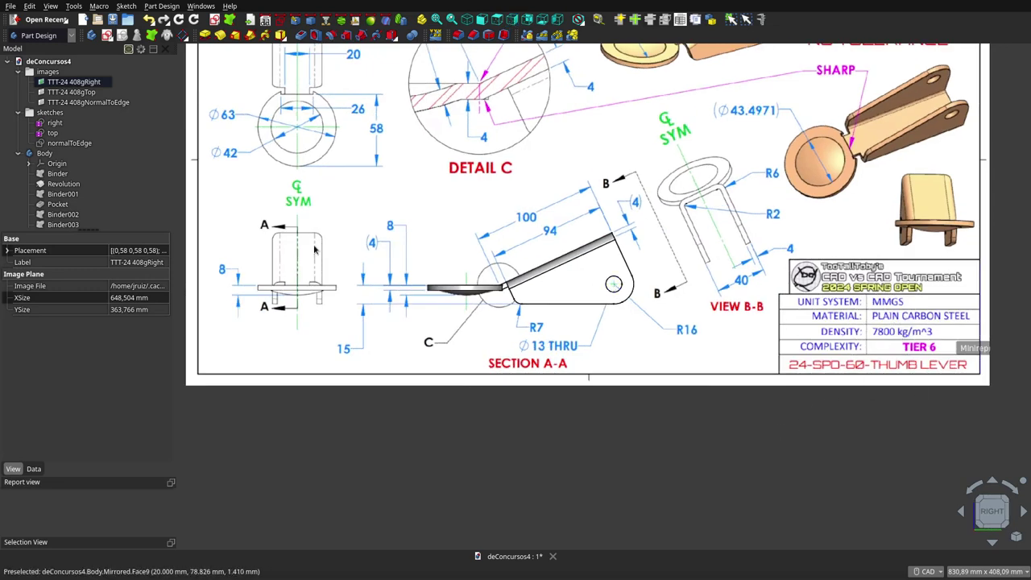
scroll(41, 153, "down", 2)
scroll(36, 153, "down", 3)
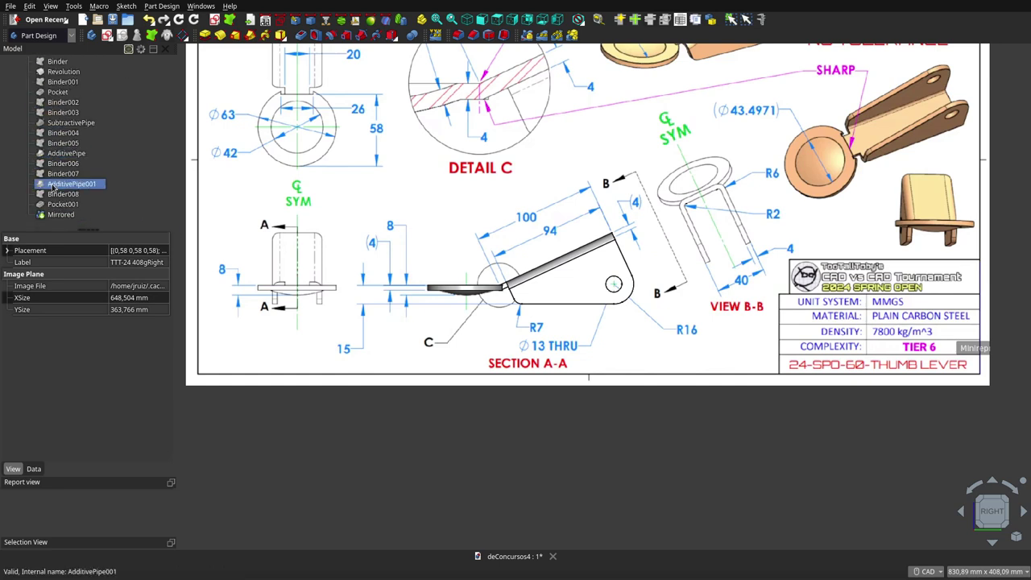
scroll(27, 150, "up", 3)
Inspect the Body's volume expression behind the 52,320 ml value and mass 408,097 g.
left_click(45, 133)
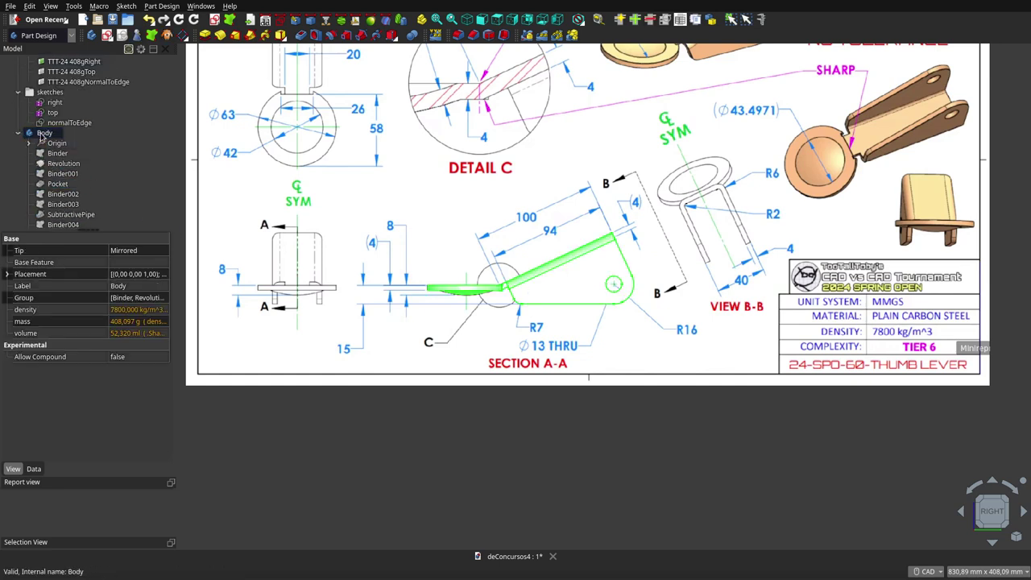
left_click(135, 334)
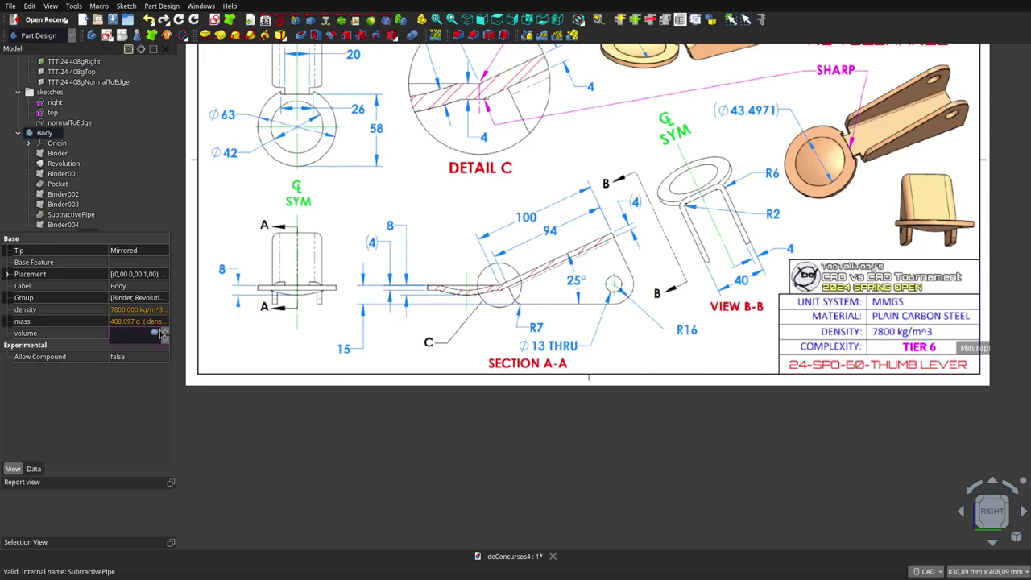
left_click(155, 332)
type(".Shape.Volume")
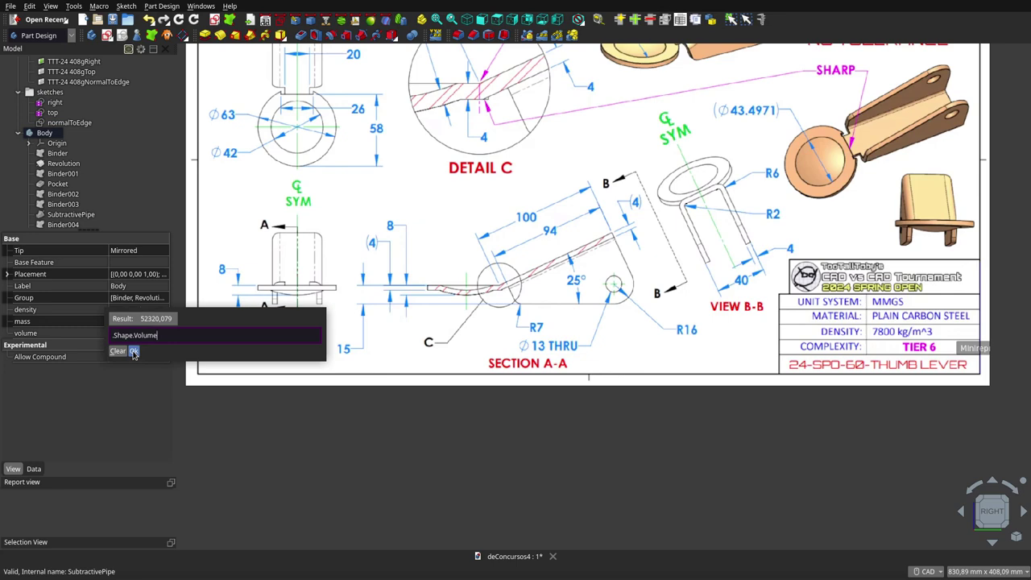
left_click(134, 352)
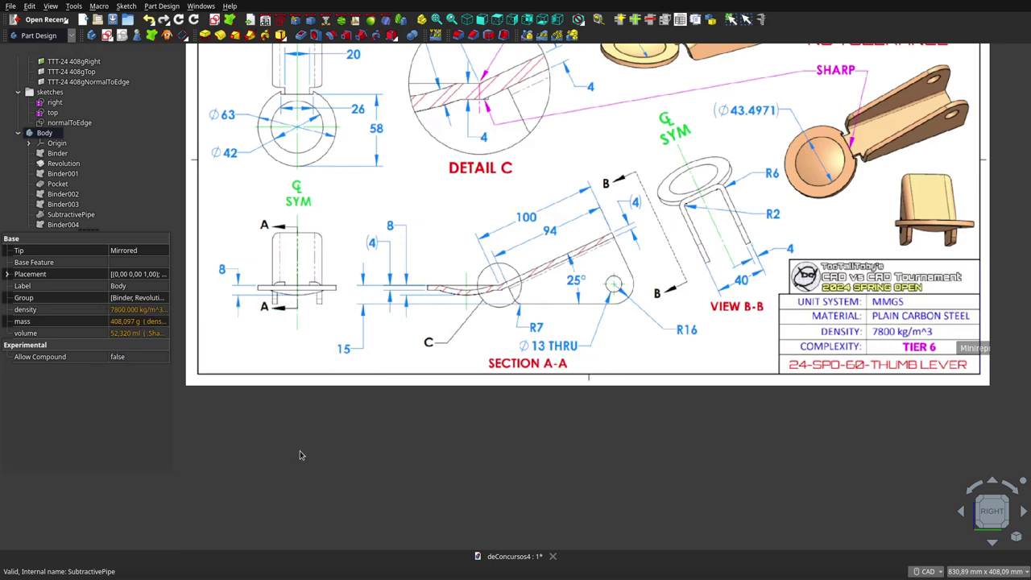
left_click(47, 134)
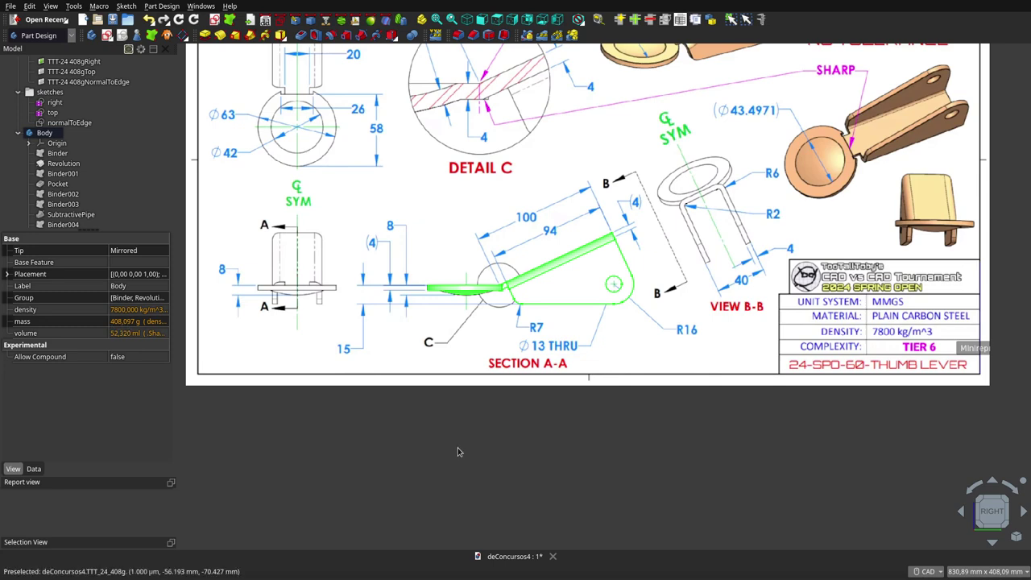
Zoom in to compare the lever with the drawing, returning to the right view.
scroll(462, 456, "down", 2)
scroll(747, 142, "up", 2)
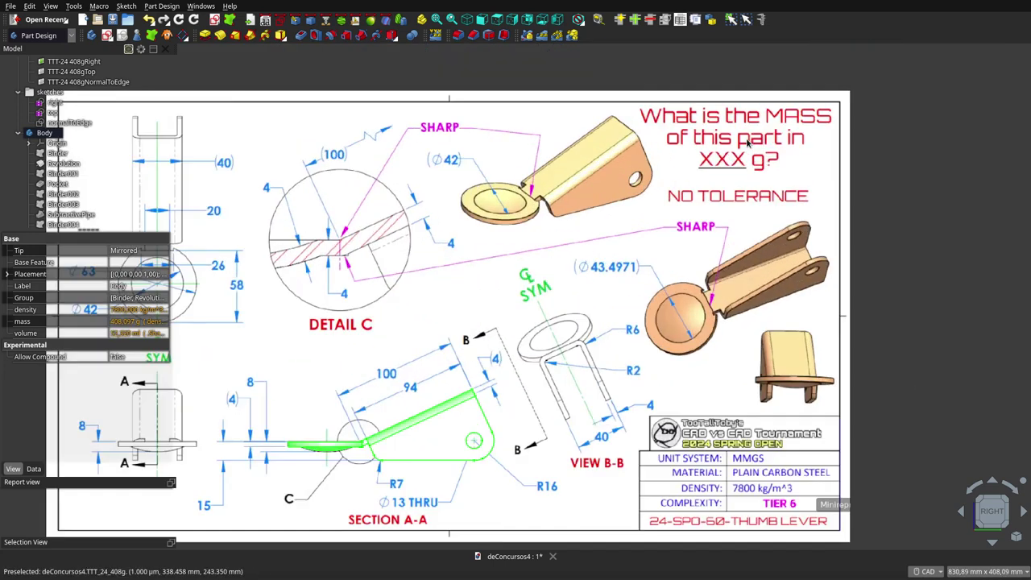
scroll(749, 156, "down", 2)
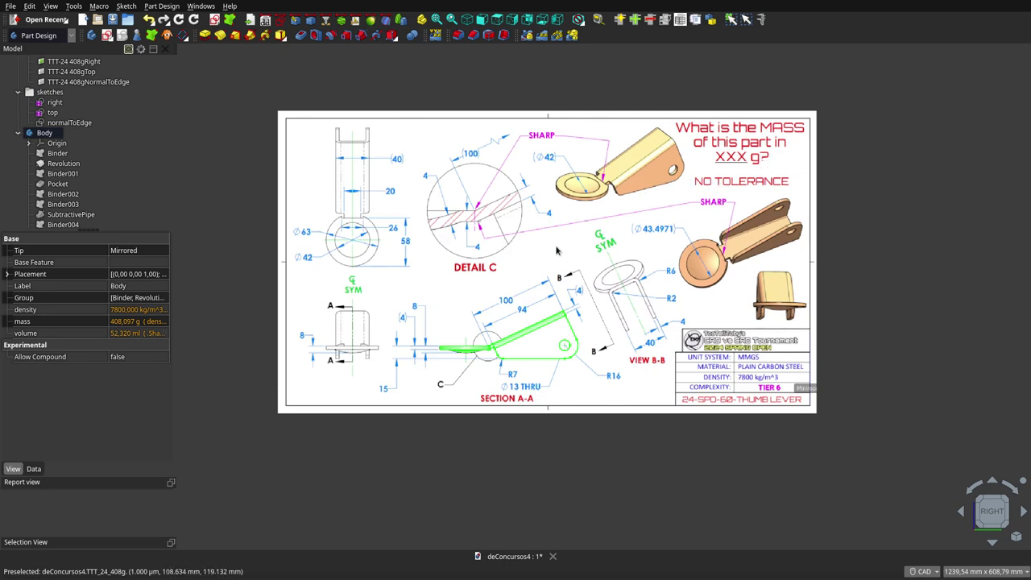
scroll(552, 242, "up", 1)
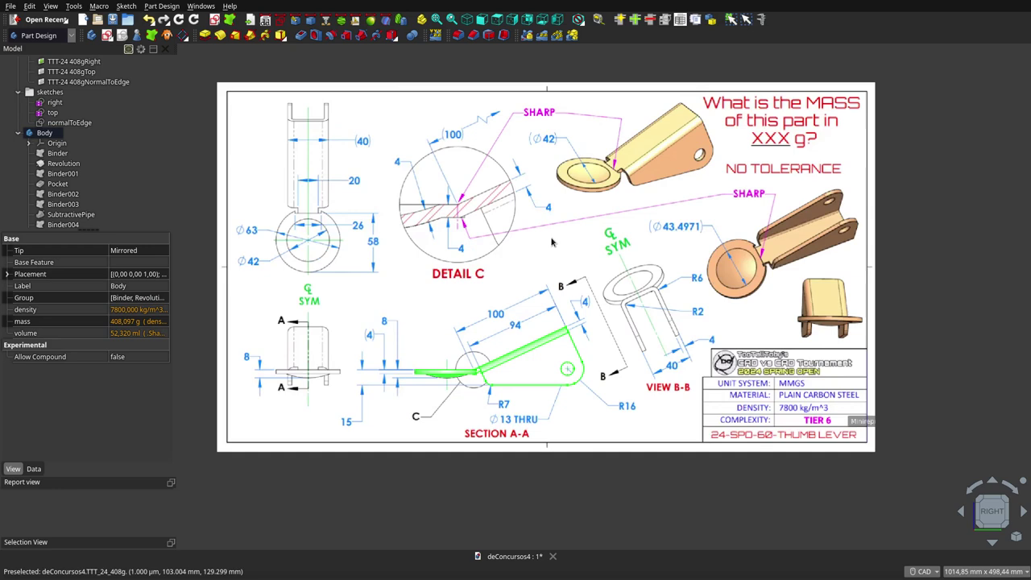
scroll(602, 275, "down", 1)
left_click(590, 263)
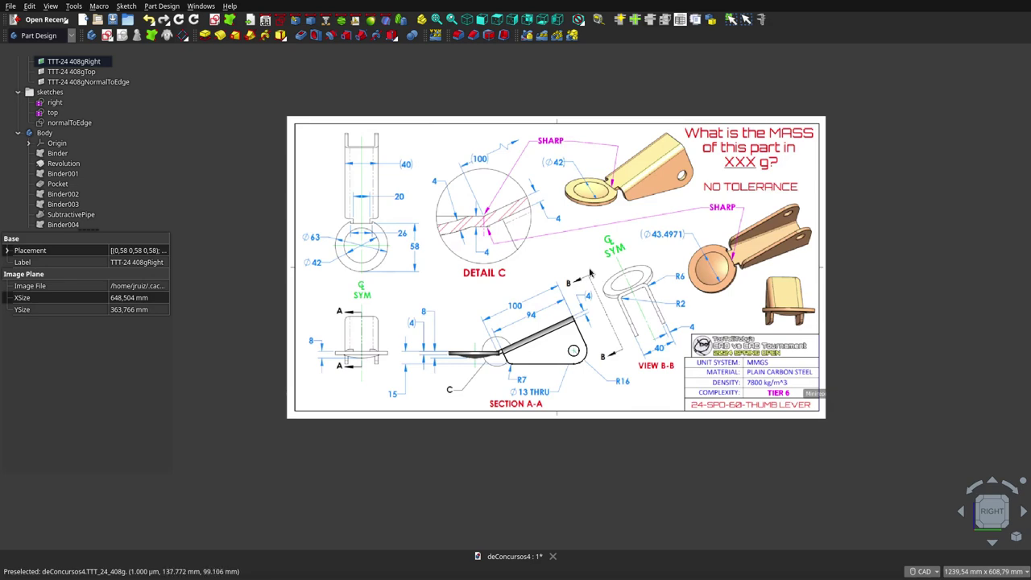
middle_click_drag(592, 268, 562, 300)
key("3")
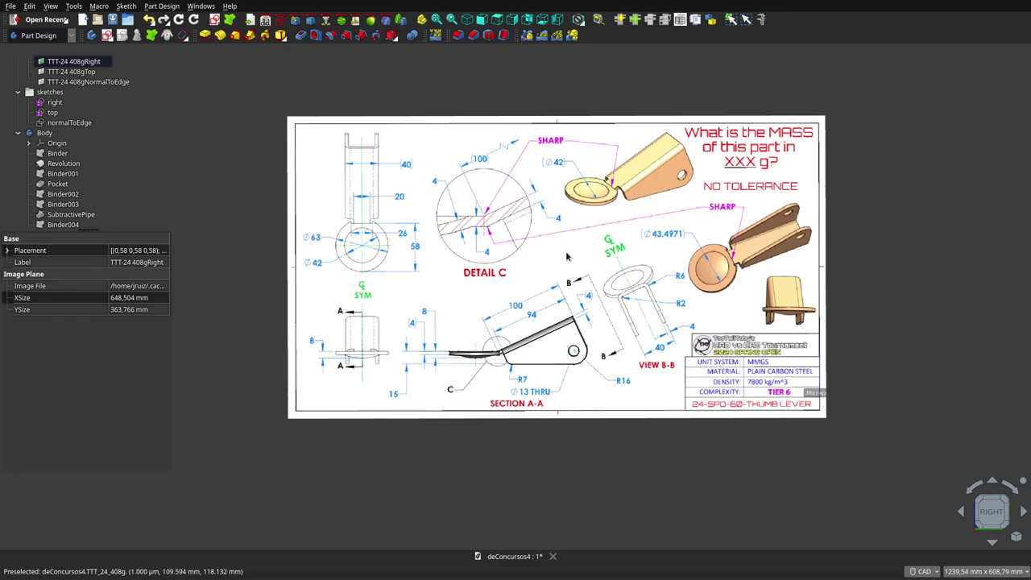
Orbit to check the part in 3D against the drawing, then select the TTT-24 408gRight image.
mouse_move(578, 244)
middle_mouse_down()
mouse_move(481, 355)
mouse_move(604, 180)
mouse_move(570, 257)
mouse_move(544, 273)
middle_mouse_up()
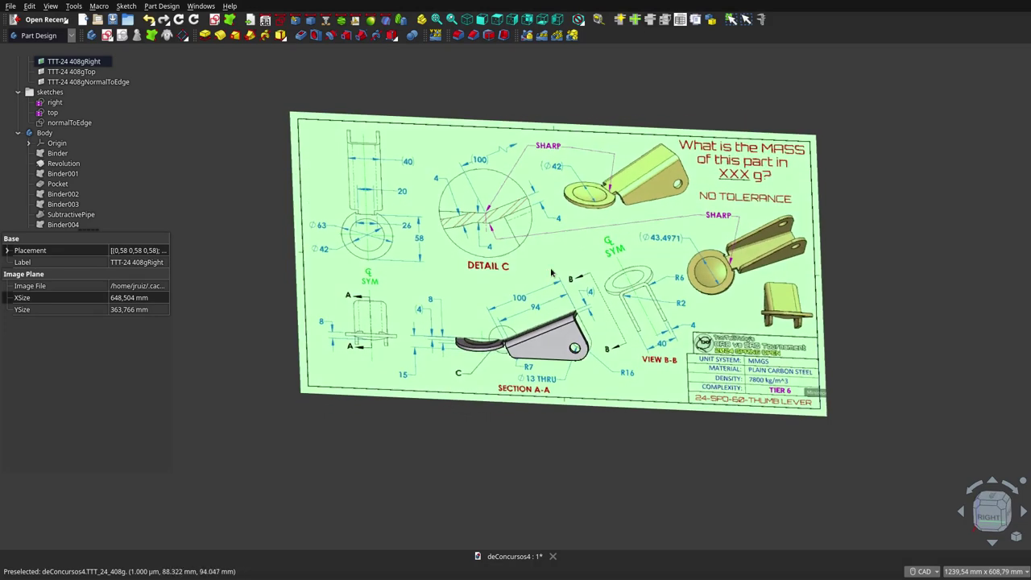
middle_click_drag(552, 274, 597, 228)
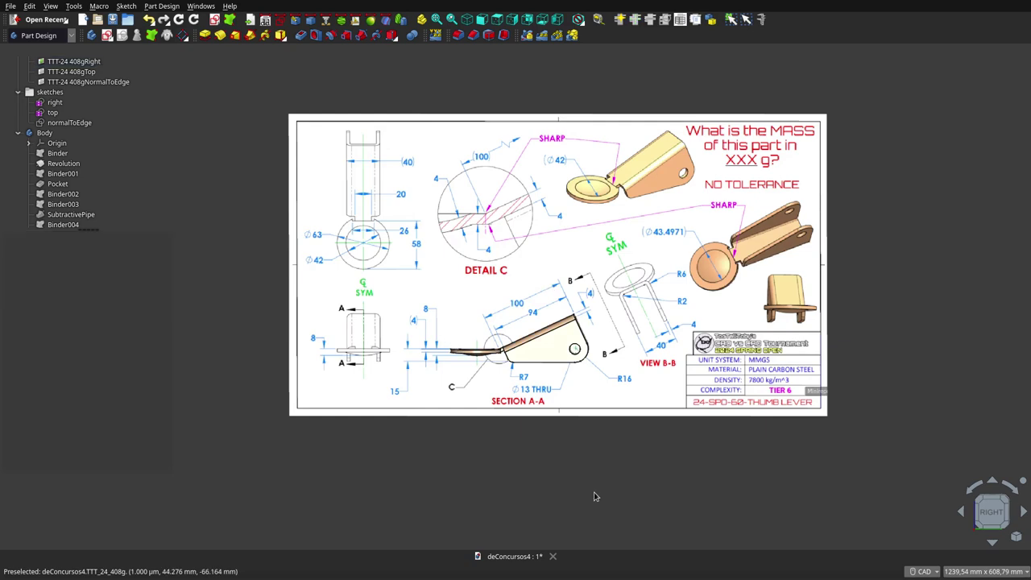
mouse_move(645, 361)
middle_mouse_down()
mouse_move(559, 413)
mouse_move(520, 419)
mouse_move(438, 373)
mouse_move(430, 301)
mouse_move(472, 223)
mouse_move(486, 221)
mouse_move(547, 322)
middle_mouse_up()
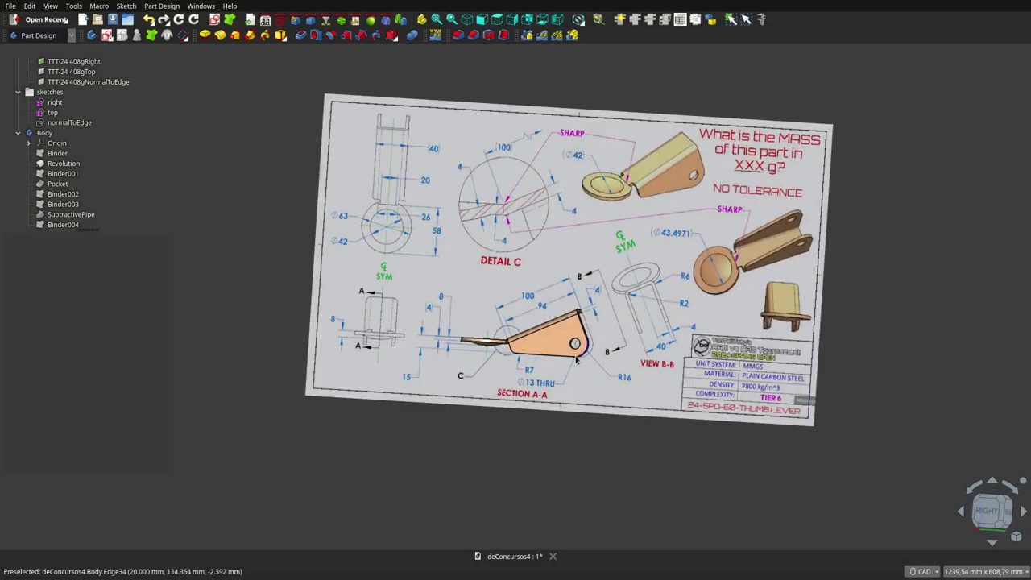
left_click(58, 63)
key("space")
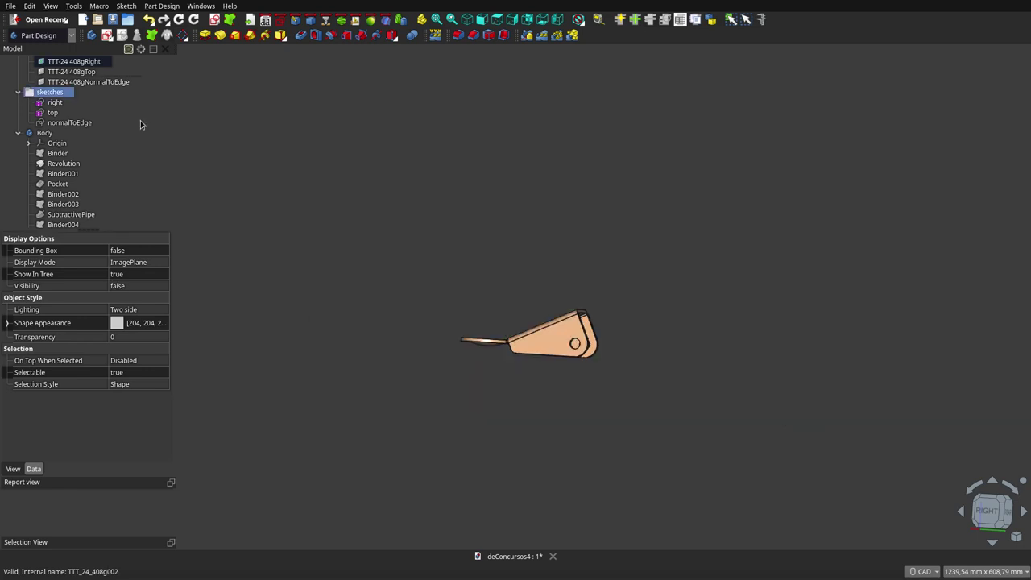
mouse_move(617, 324)
middle_mouse_down()
mouse_move(584, 380)
mouse_move(581, 420)
mouse_move(518, 295)
mouse_move(529, 182)
mouse_move(437, 279)
mouse_move(400, 344)
mouse_move(364, 370)
mouse_move(617, 394)
mouse_move(543, 393)
mouse_move(513, 343)
mouse_move(508, 352)
mouse_move(559, 169)
mouse_move(552, 237)
mouse_move(506, 352)
middle_mouse_up()
scroll(507, 352, "up", 2)
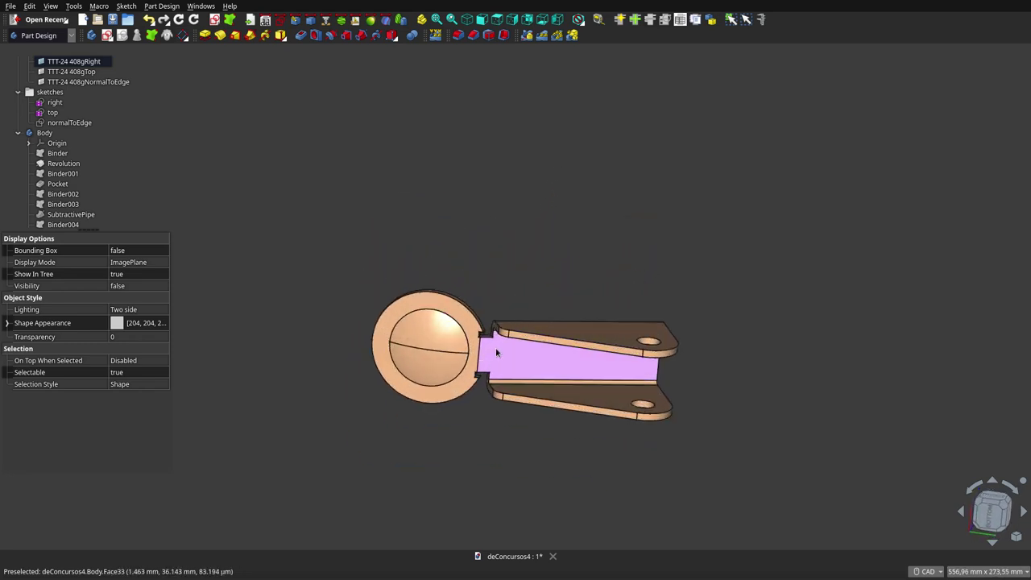
scroll(503, 347, "up", 2)
scroll(499, 338, "up", 1)
scroll(493, 328, "up", 1)
scroll(493, 328, "up", 3)
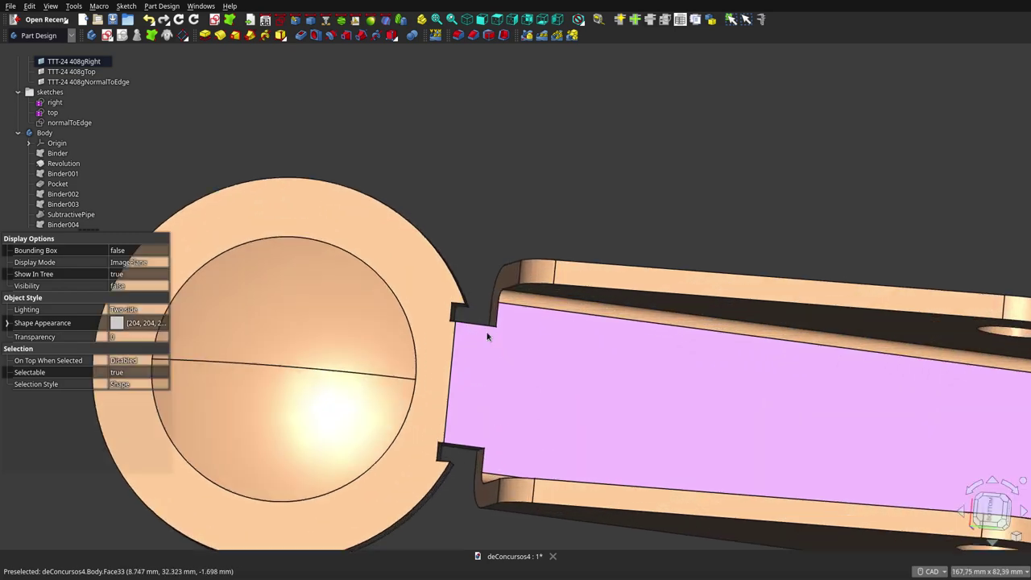
mouse_move(511, 325)
middle_mouse_down()
mouse_move(509, 338)
mouse_move(454, 359)
mouse_move(518, 381)
mouse_move(516, 527)
middle_mouse_up()
scroll(513, 499, "down", 3)
scroll(523, 462, "down", 2)
scroll(523, 462, "down", 2)
mouse_move(545, 442)
middle_mouse_down()
mouse_move(641, 428)
mouse_move(534, 435)
mouse_move(580, 428)
mouse_move(677, 380)
mouse_move(708, 379)
mouse_move(714, 432)
middle_mouse_up()
scroll(615, 415, "up", 2)
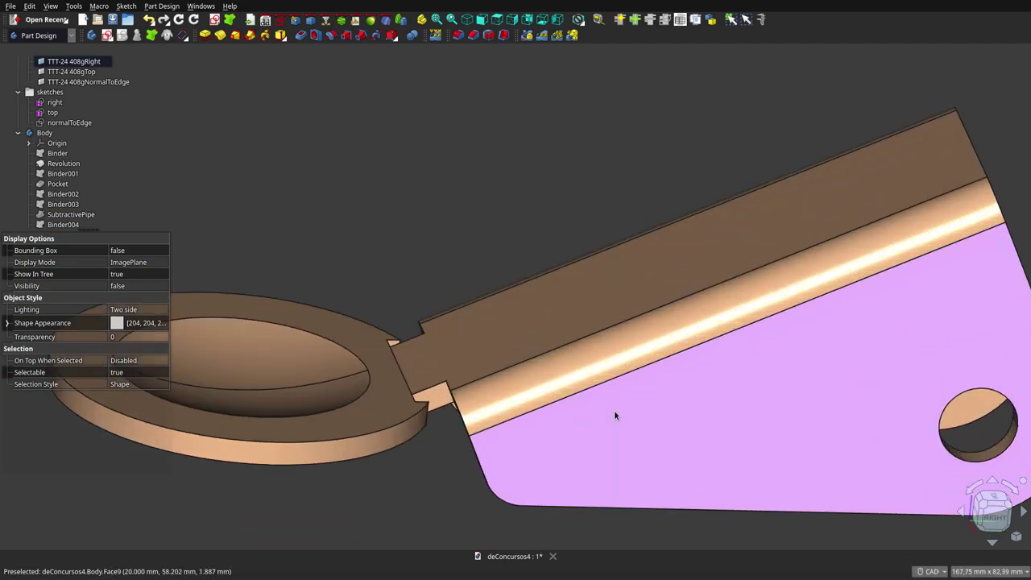